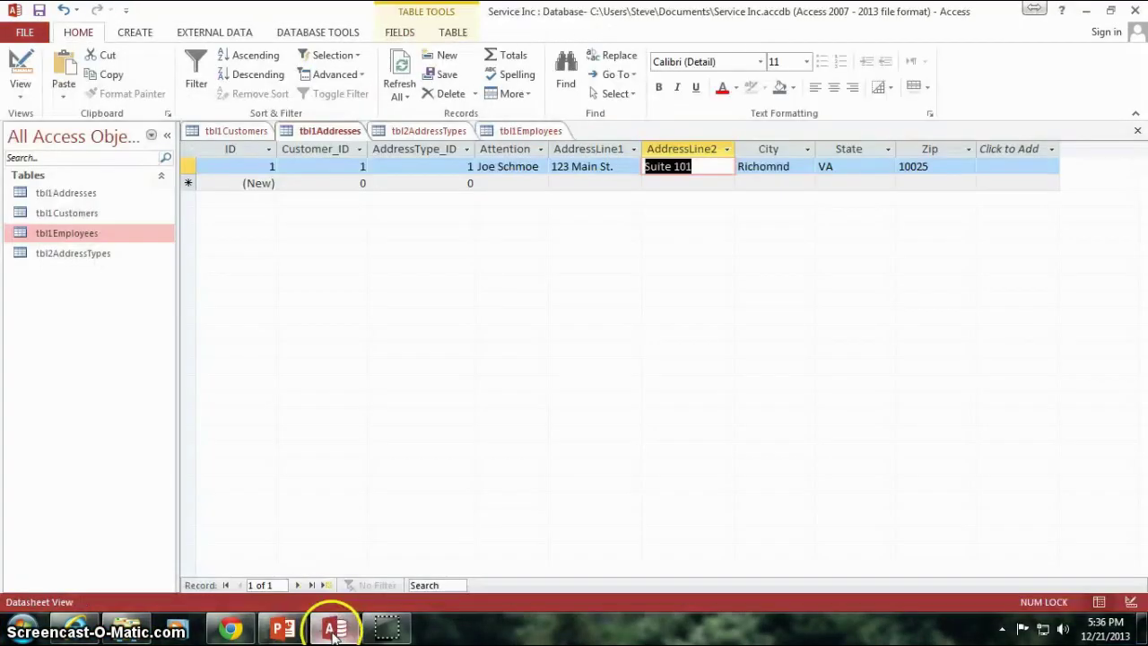
Step: Examine the Customer_ID, AddressType_ID and Attention fields of the existing record in tbl1Addresses
left_click(606, 181)
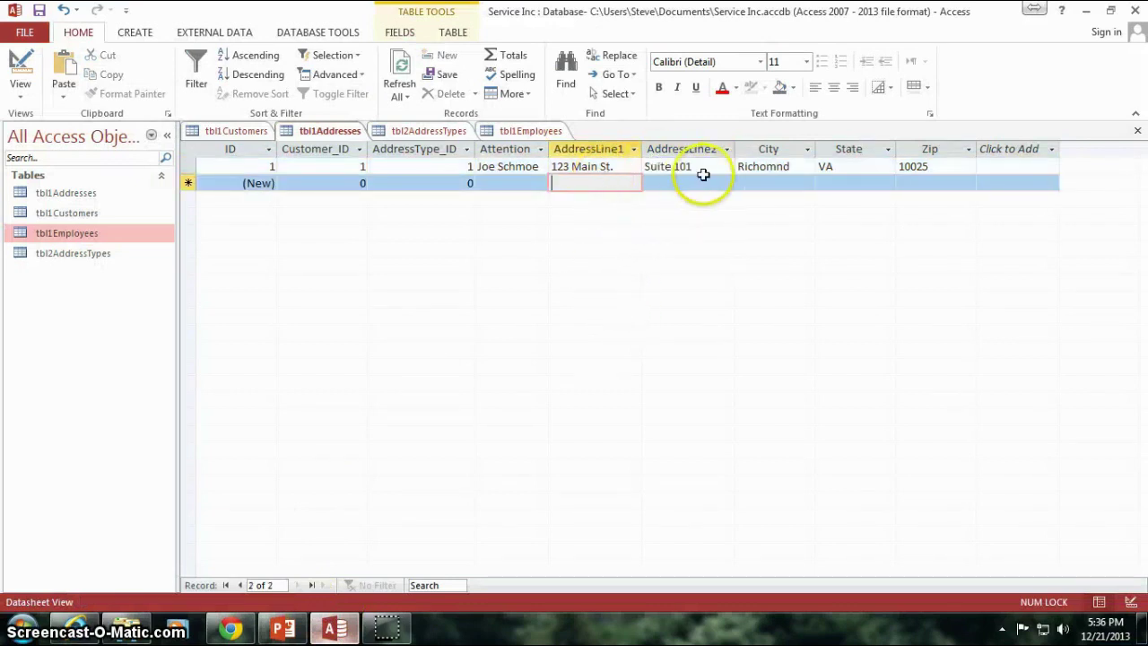
left_click(252, 167)
left_click(314, 167)
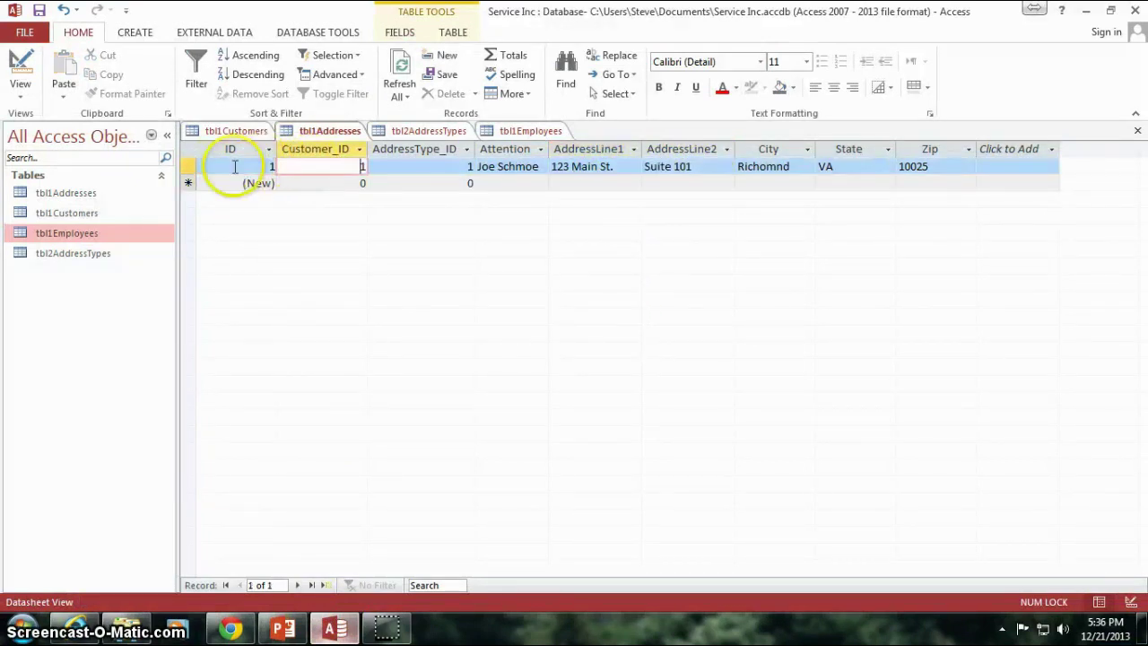
left_click(456, 166)
left_click(488, 167)
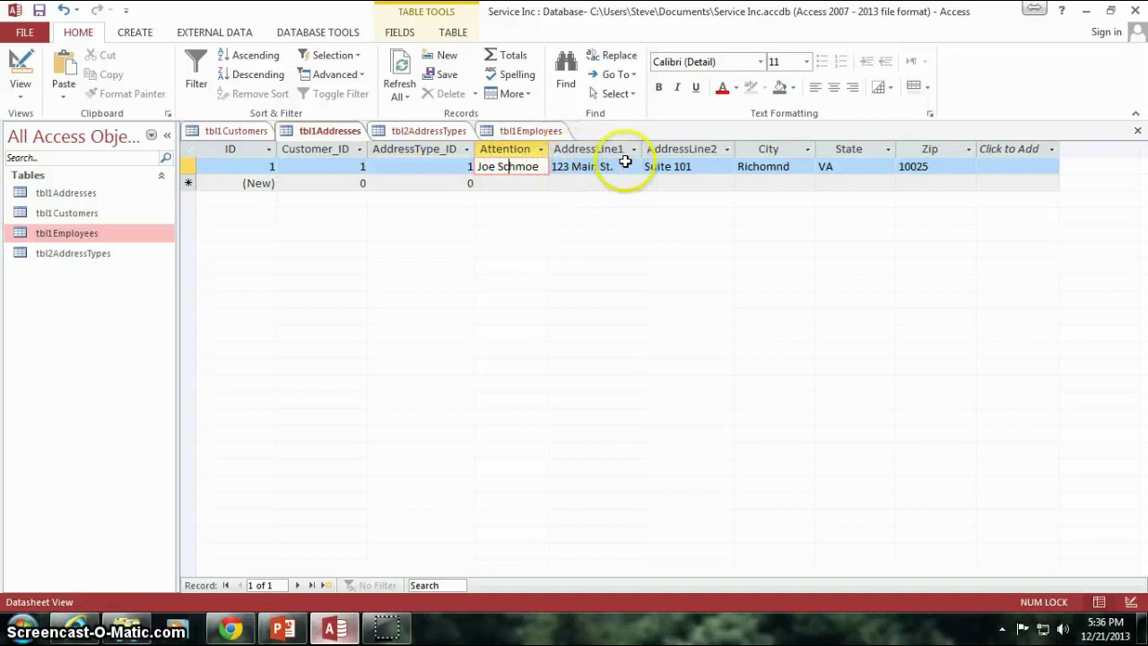
left_click(328, 168)
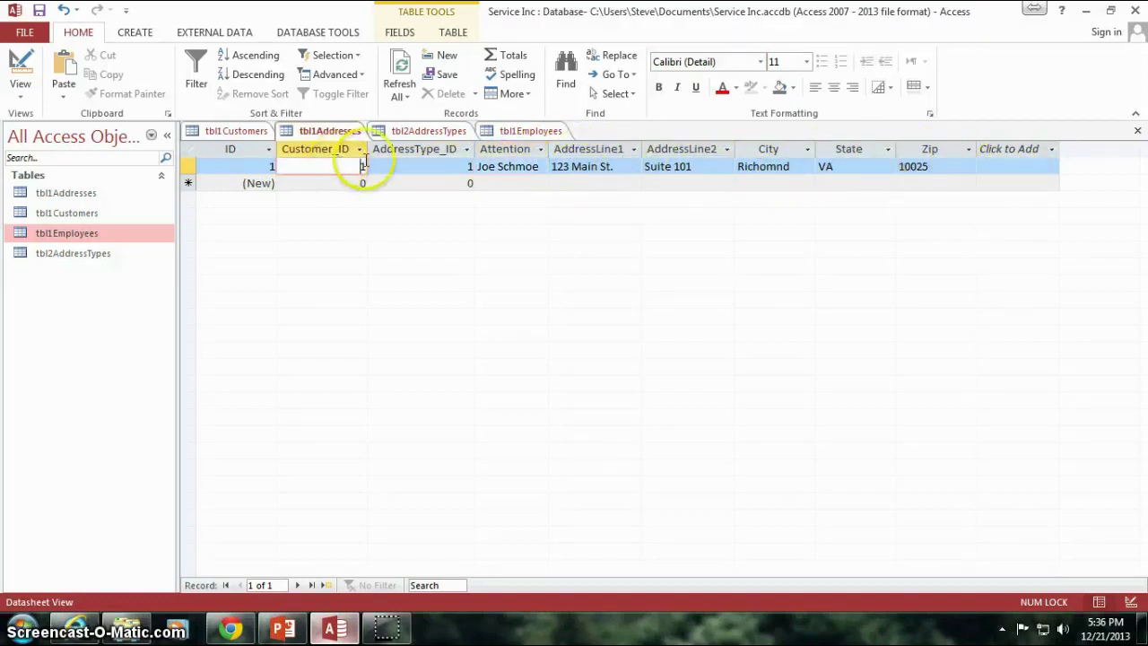
Step: Compare the Customer_ID and AddressType_ID values in tbl1Addresses with the IDs in tbl1Customers and tbl2AddressTypes, and glance at tbl1Employees
left_click(226, 131)
key("F2")
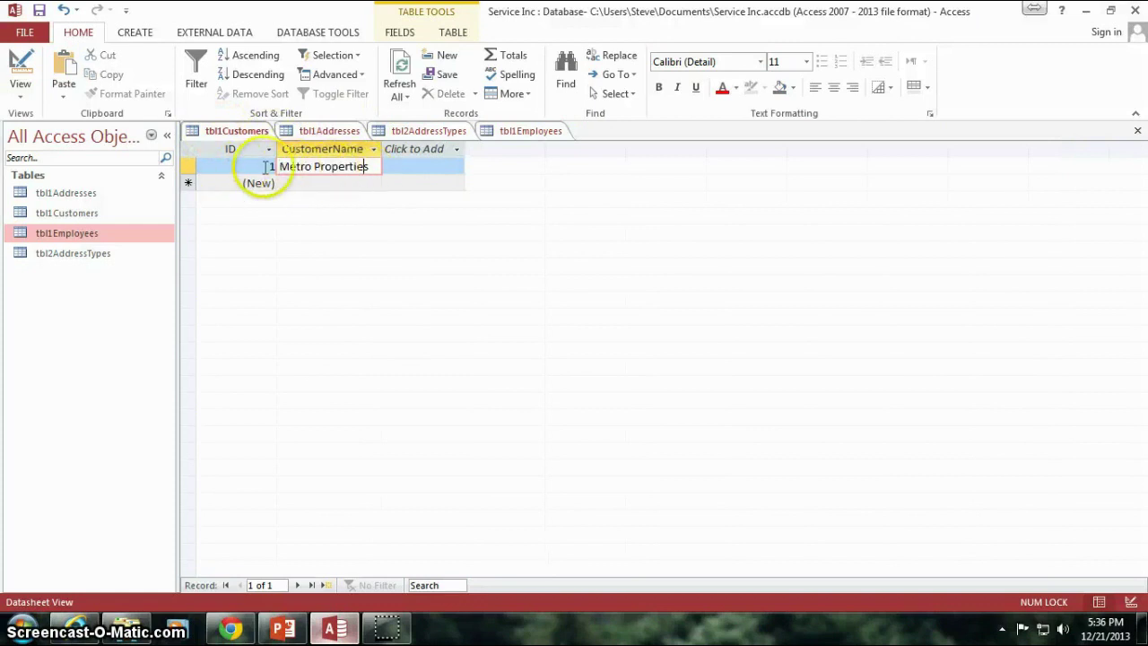
left_click(329, 131)
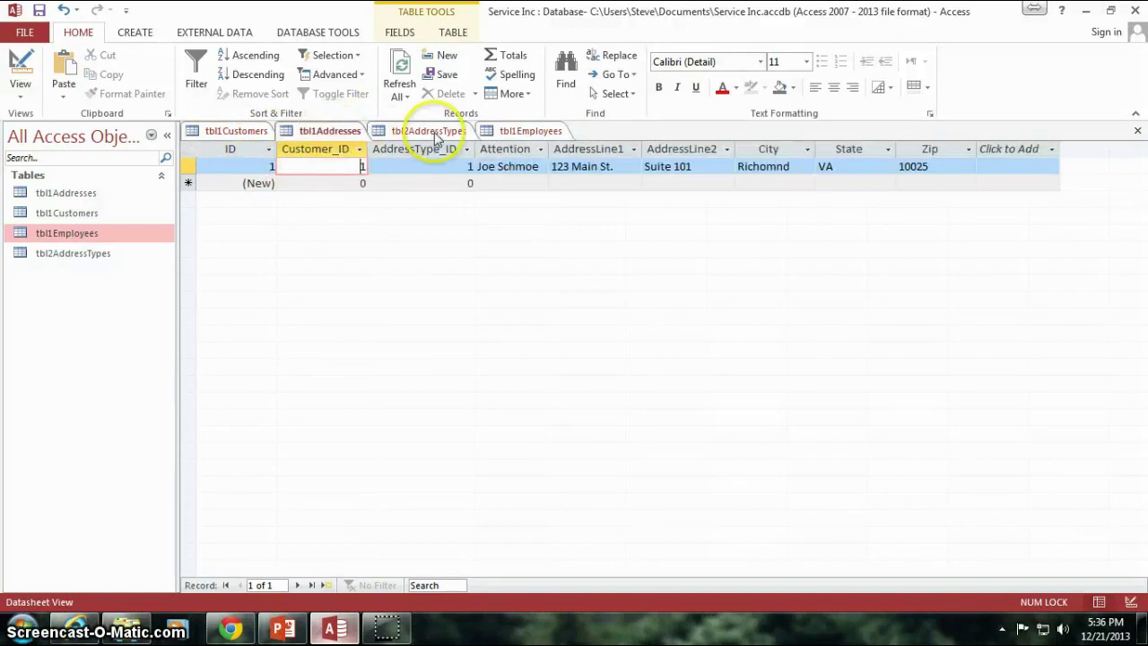
left_click(429, 132)
left_click(328, 131)
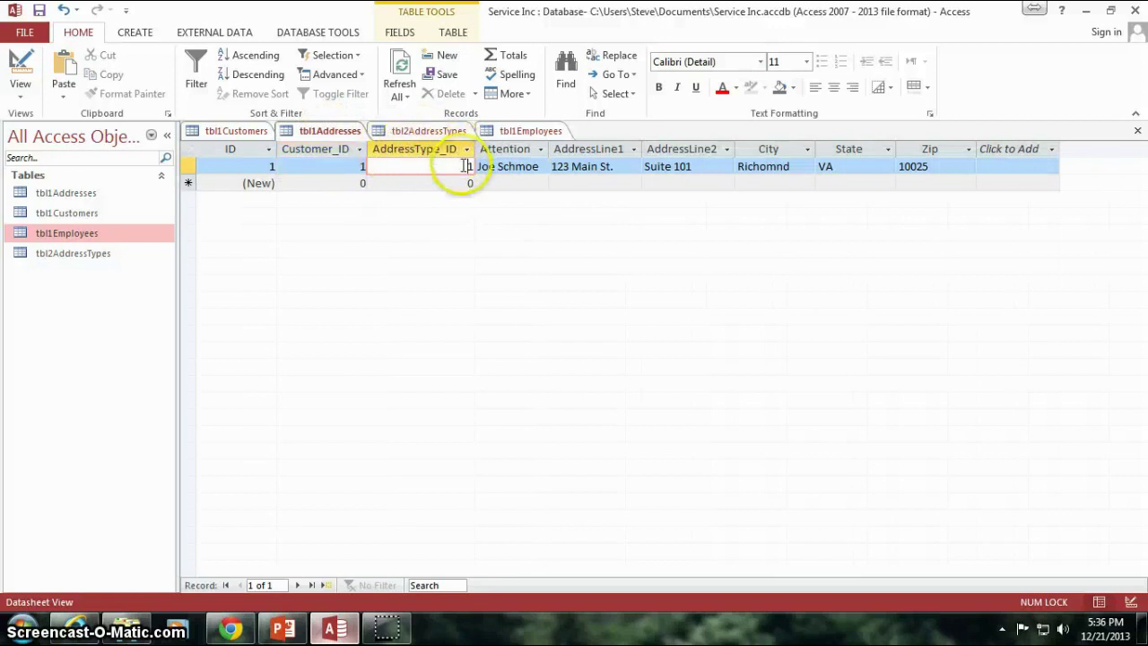
left_click(430, 134)
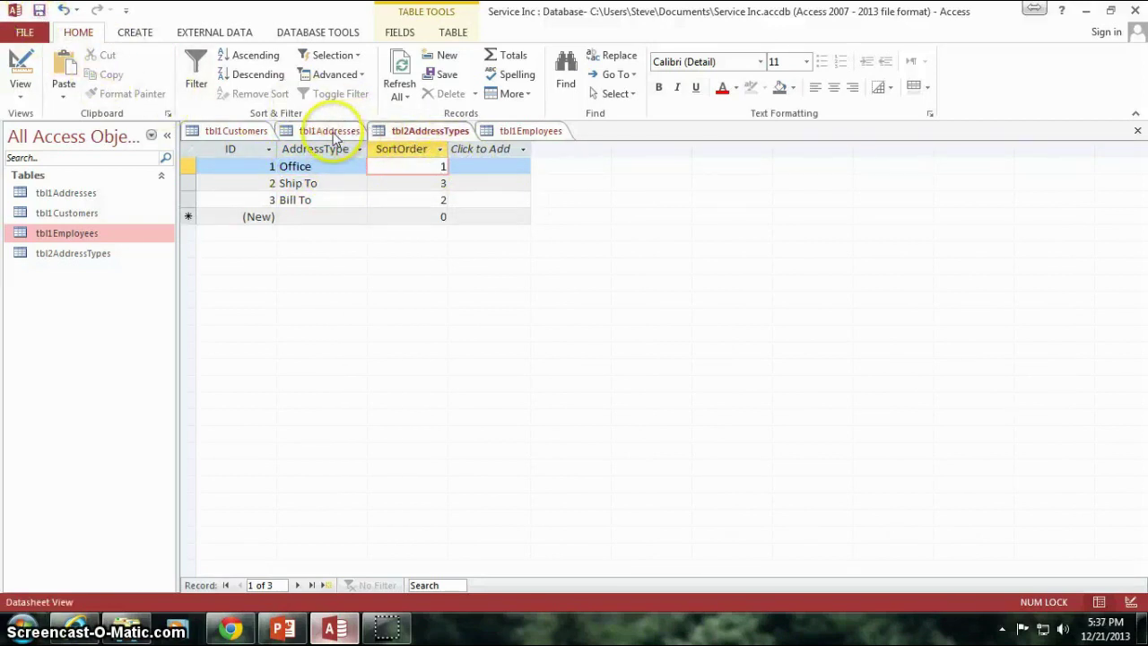
left_click(328, 133)
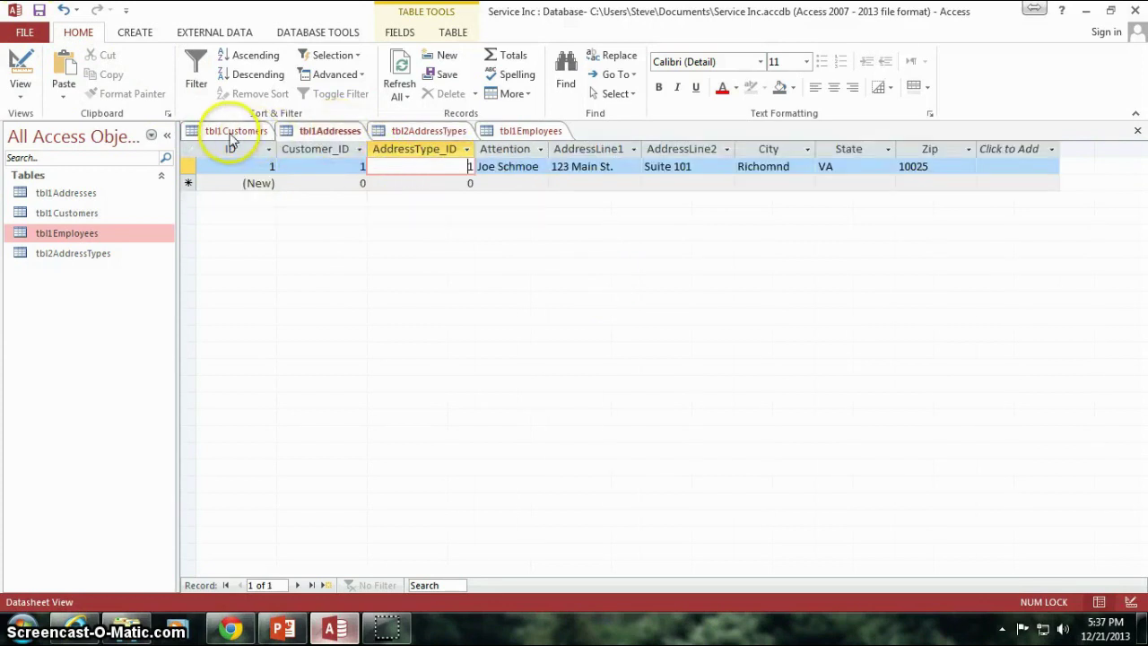
left_click(235, 132)
left_click(330, 132)
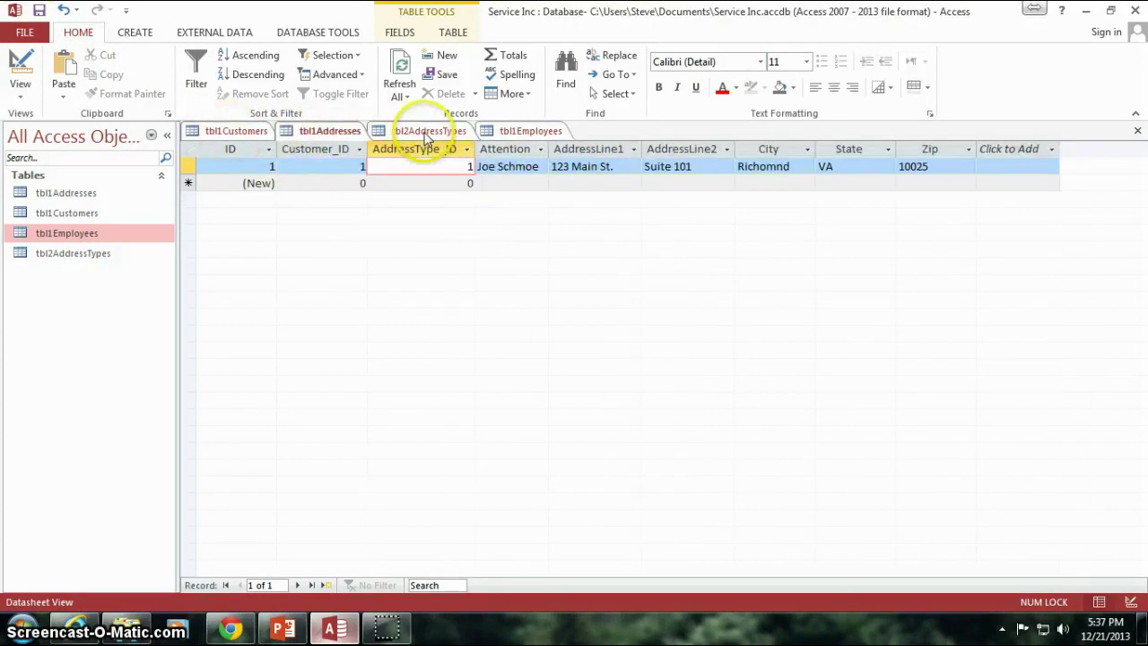
left_click(421, 132)
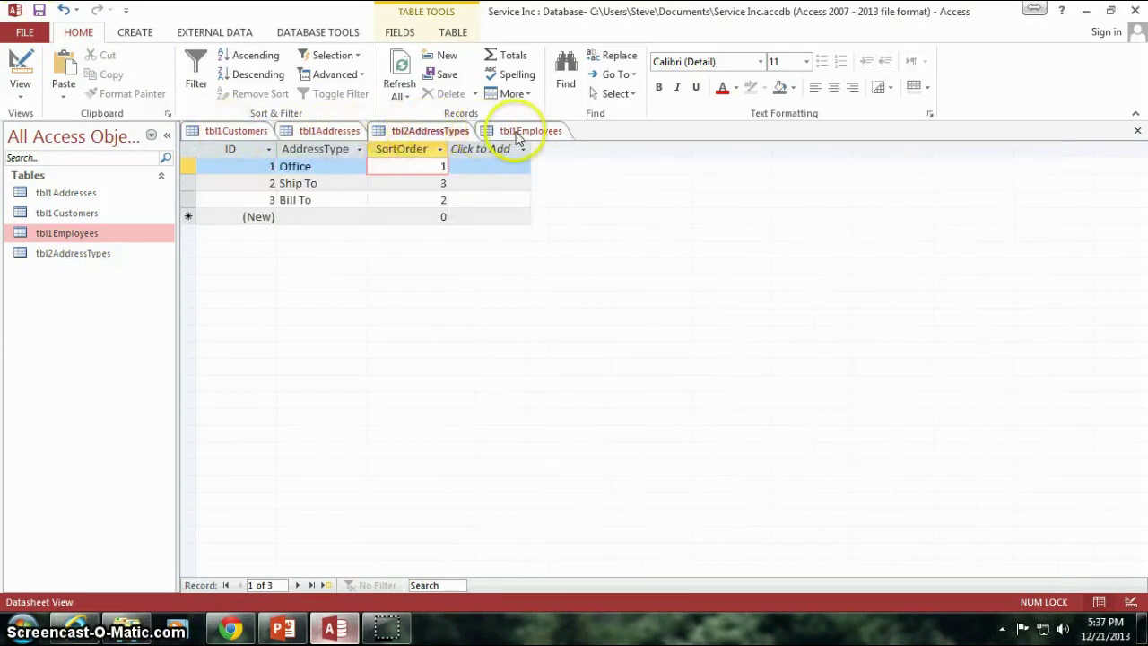
left_click(530, 132)
left_click(421, 132)
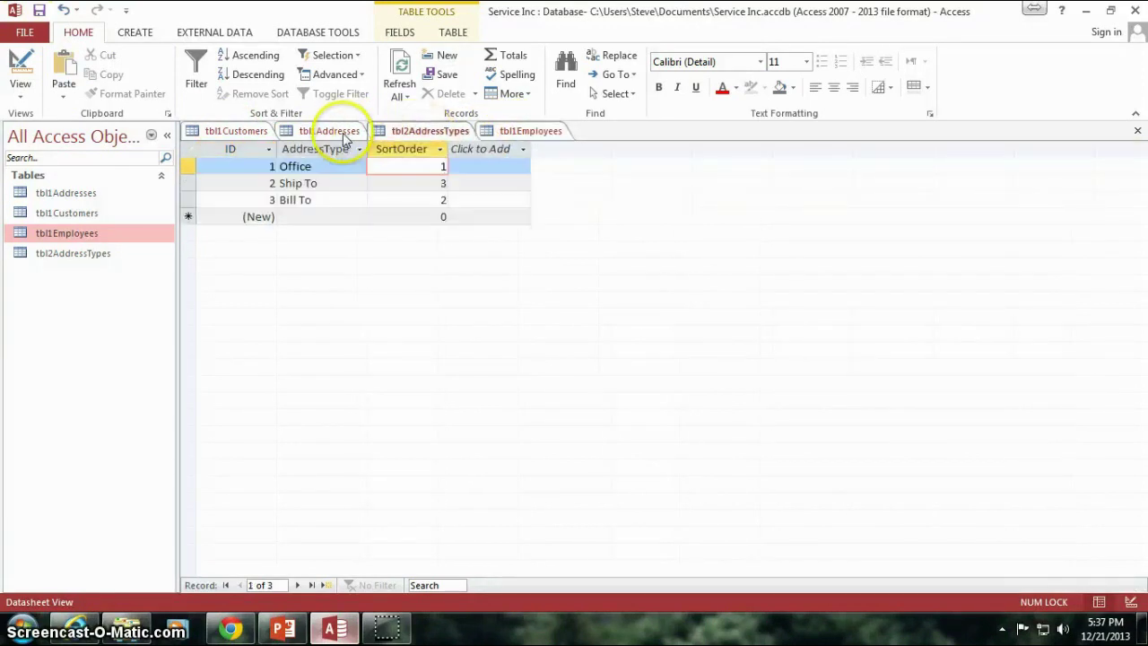
left_click(330, 132)
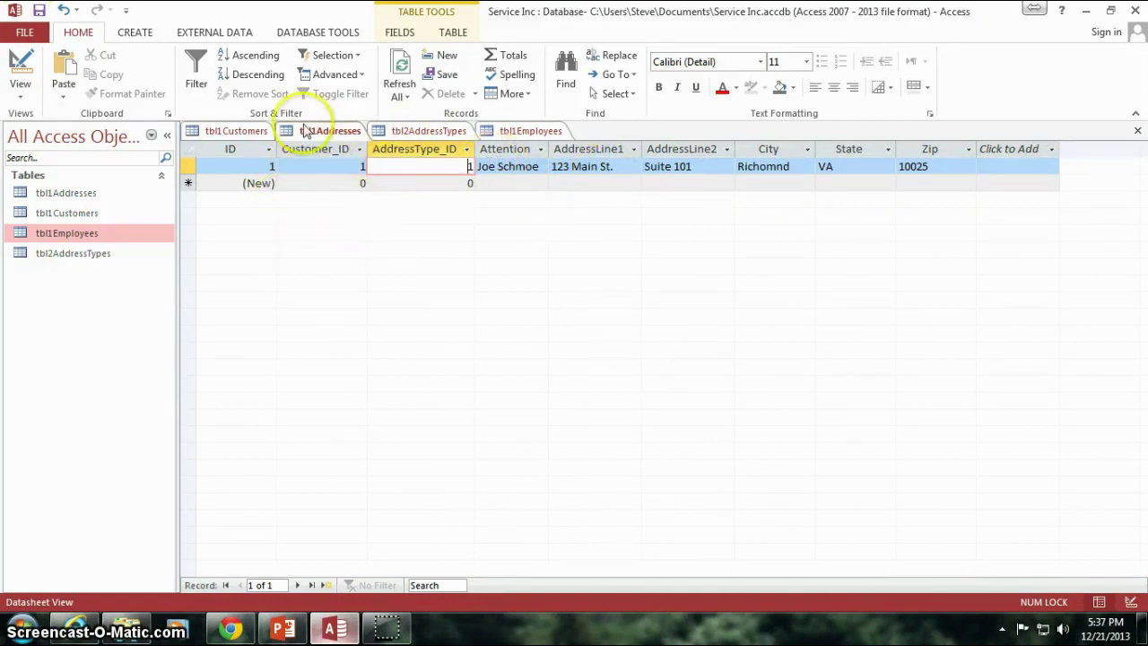
Step: Open the database's Relationships layout and add the tbl1Addresses table to it
left_click(332, 35)
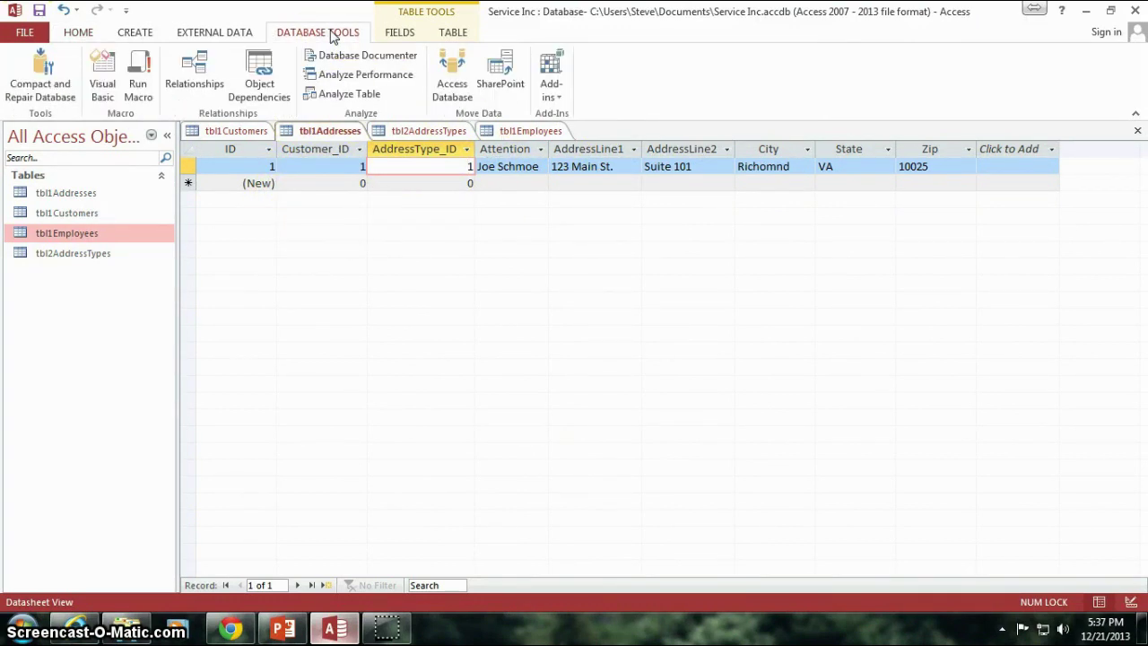
left_click(194, 66)
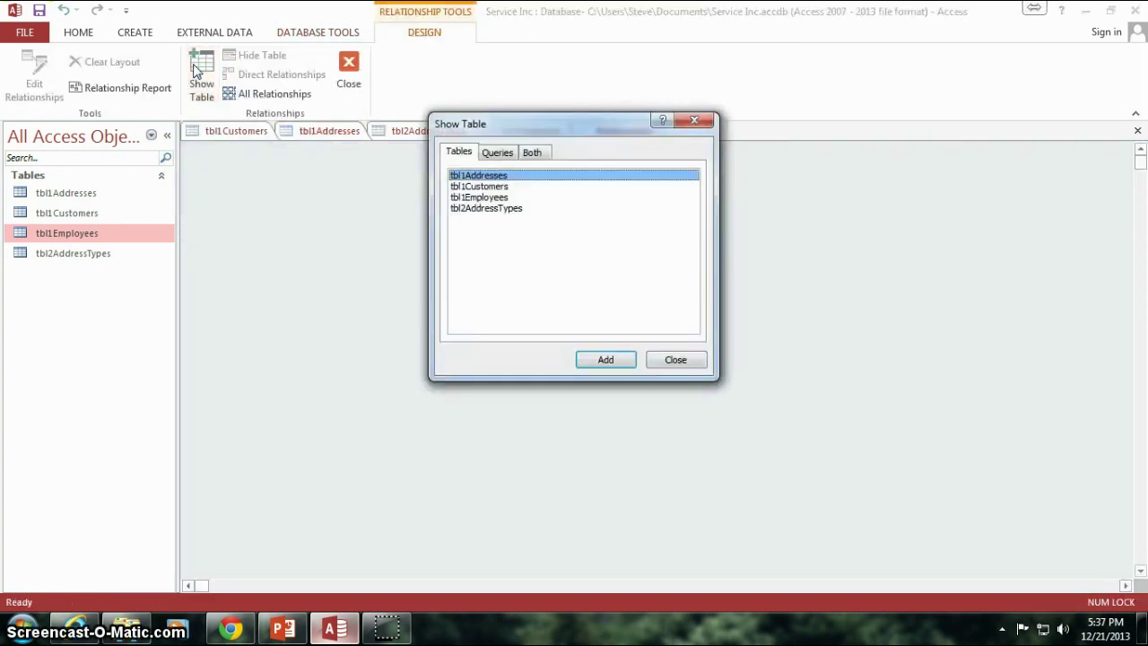
left_click_drag(542, 127, 602, 193)
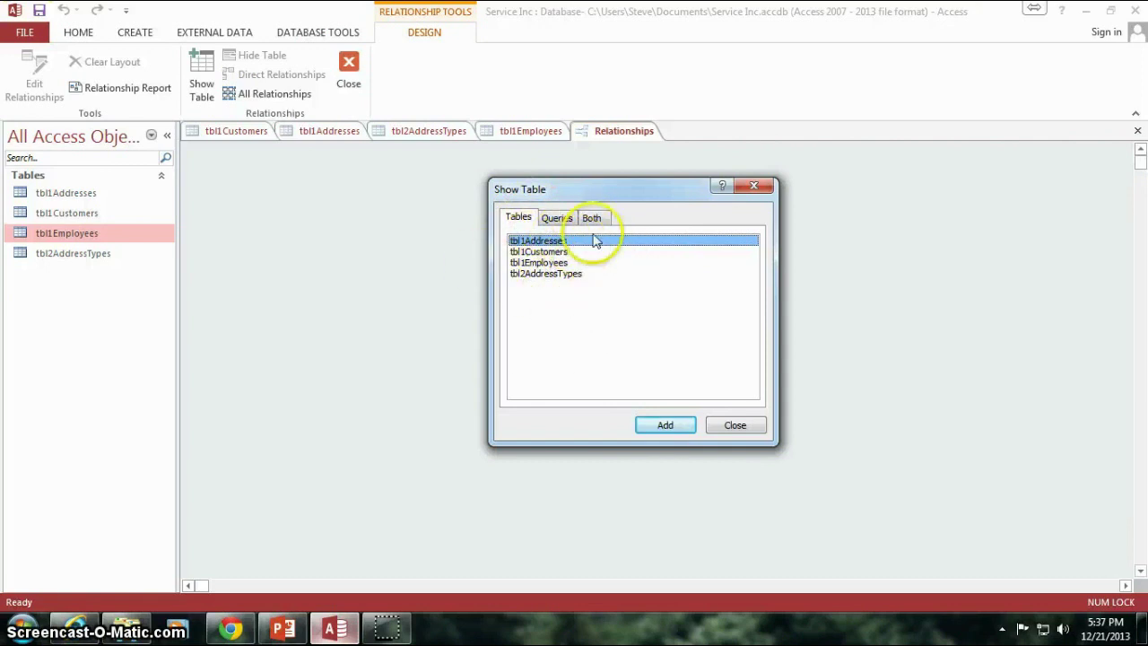
left_click(551, 254)
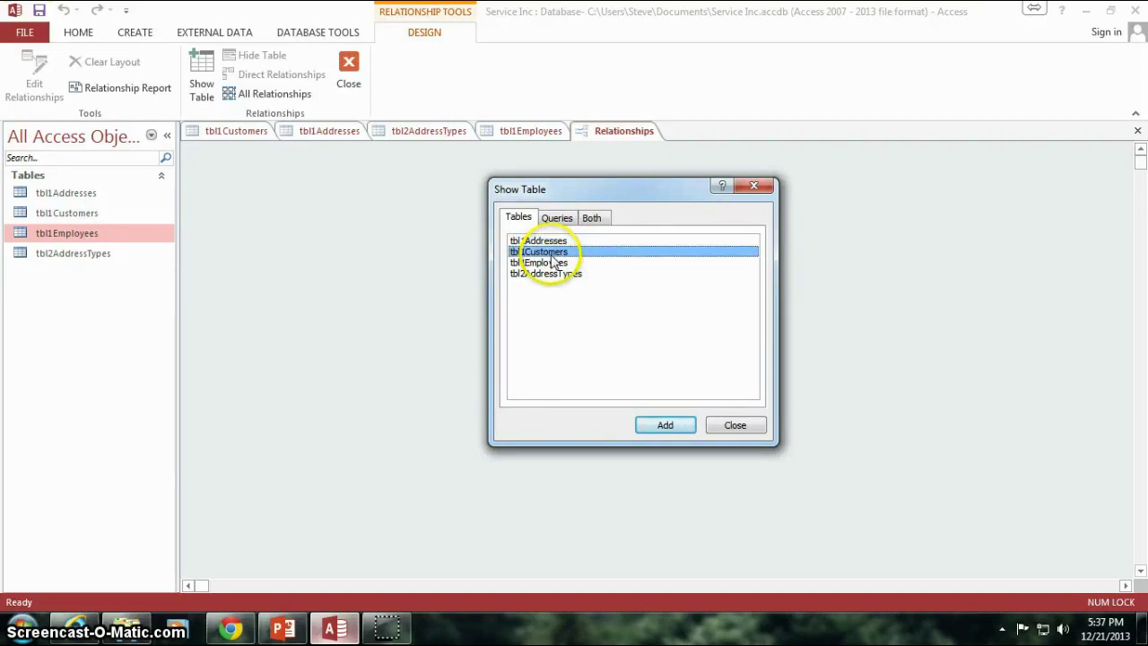
left_click(564, 244, "shift")
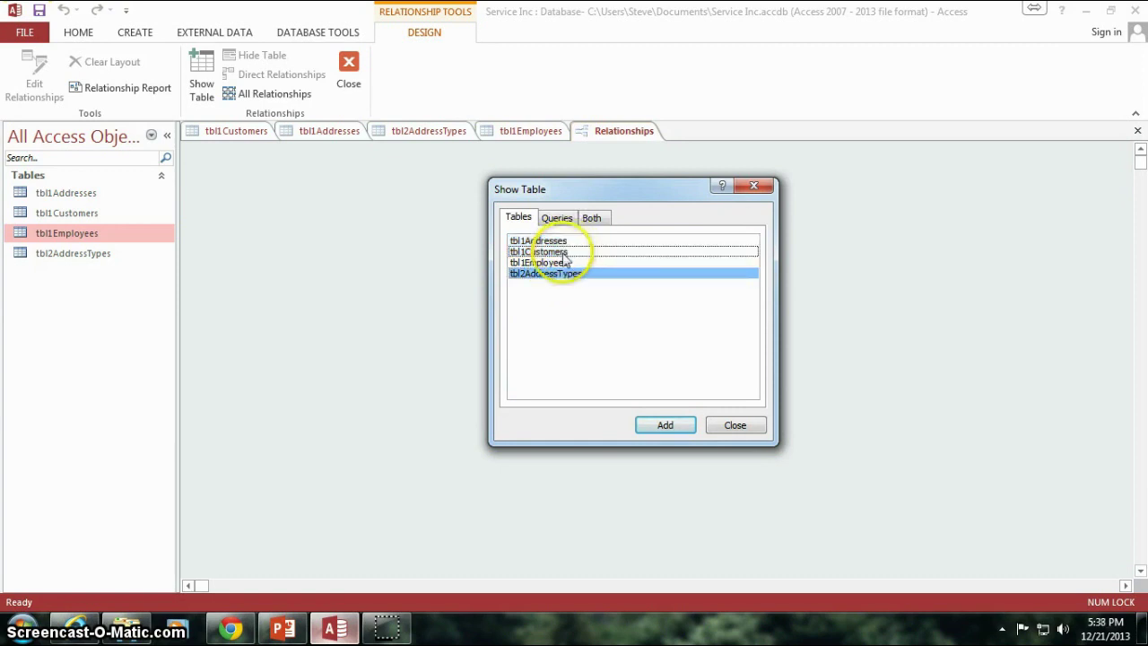
left_click(572, 254)
left_click(572, 275)
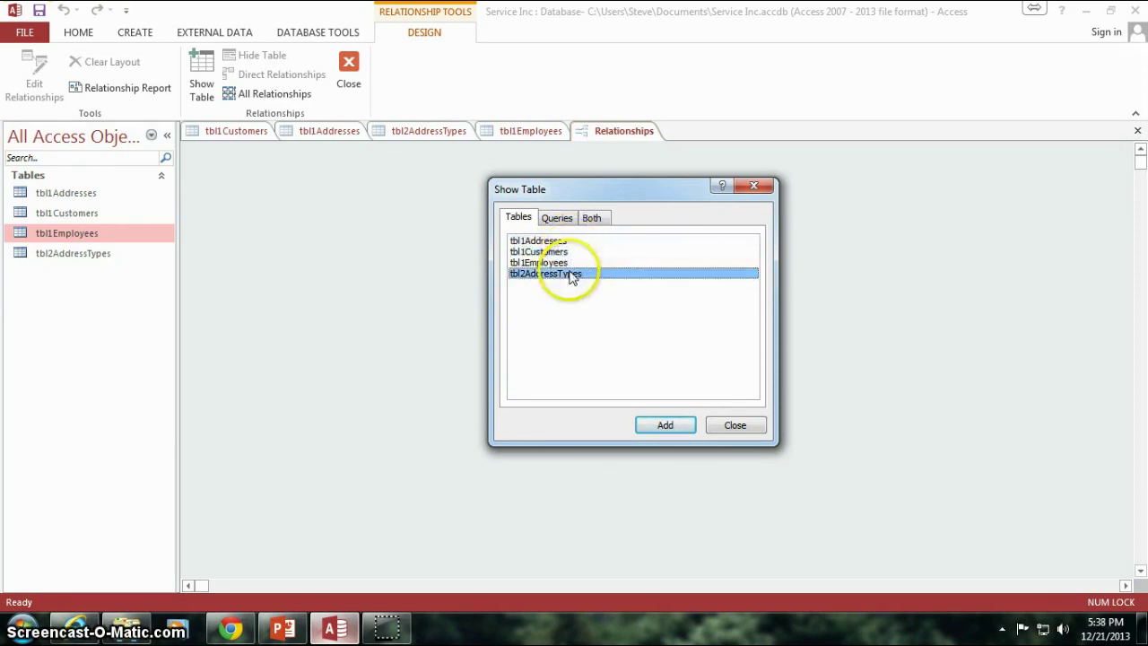
left_click(544, 240)
left_click(665, 425)
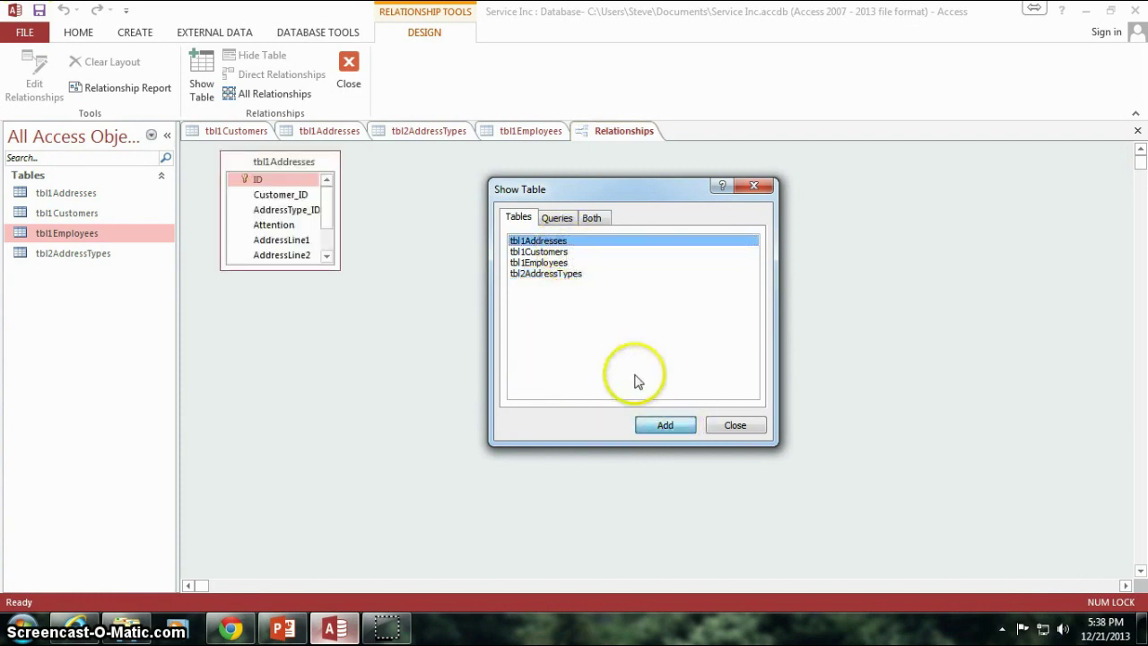
Step: Add tbl1Customers and tbl2AddressTypes to the relationships layout, and remove the duplicate tbl1Customers_1 table
left_click(544, 251)
left_click(666, 418)
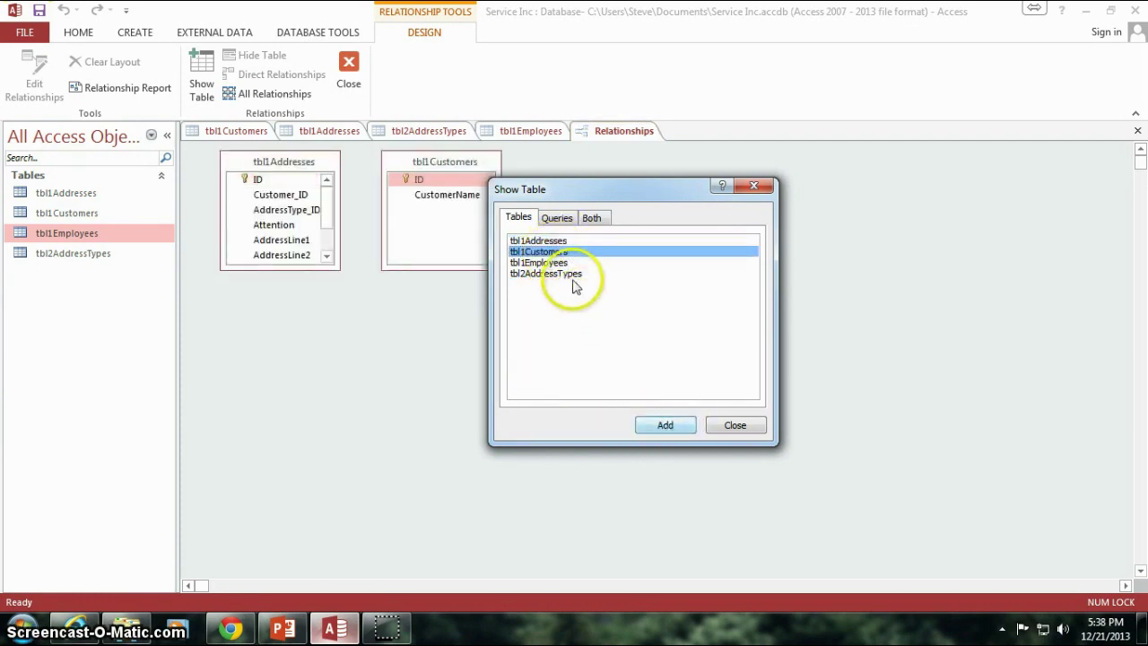
left_click(568, 275, "ctrl")
left_click(665, 425)
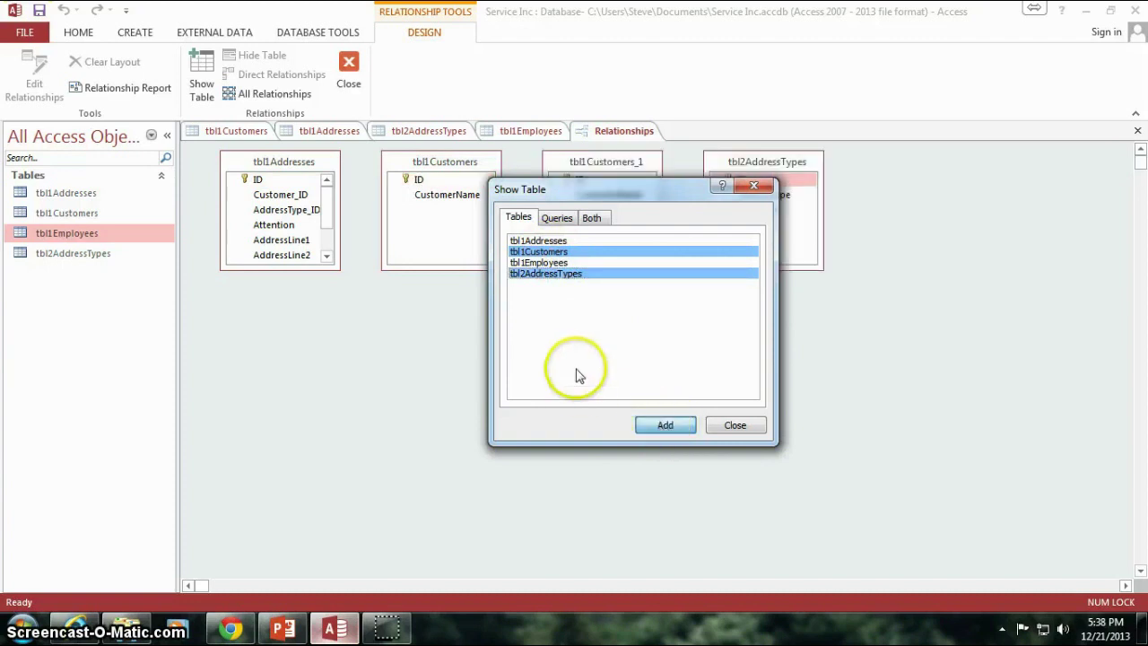
left_click(753, 186)
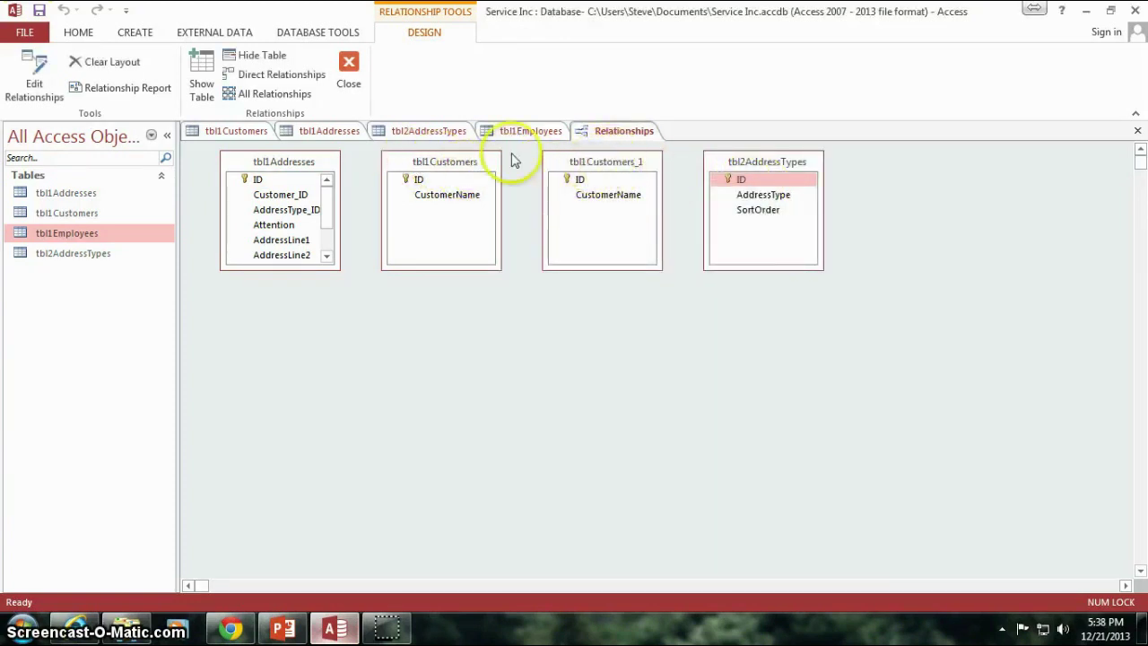
left_click(574, 178)
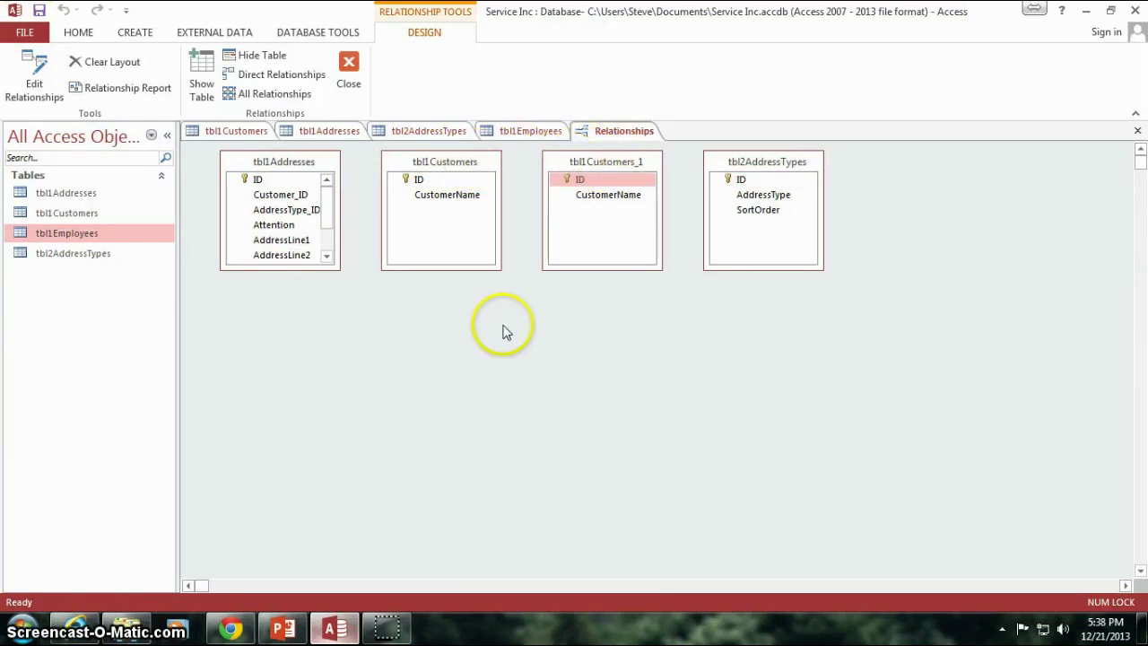
key("Delete")
Step: Arrange the three tables in a descending diagonal, ordered tbl1Customers, tbl1Addresses and tbl2AddressTypes
left_click_drag(768, 160, 613, 221)
left_click_drag(671, 260, 805, 352)
left_click_drag(288, 166, 594, 229)
left_click_drag(761, 319, 743, 305)
left_click_drag(467, 167, 313, 171)
left_click_drag(562, 220, 406, 234)
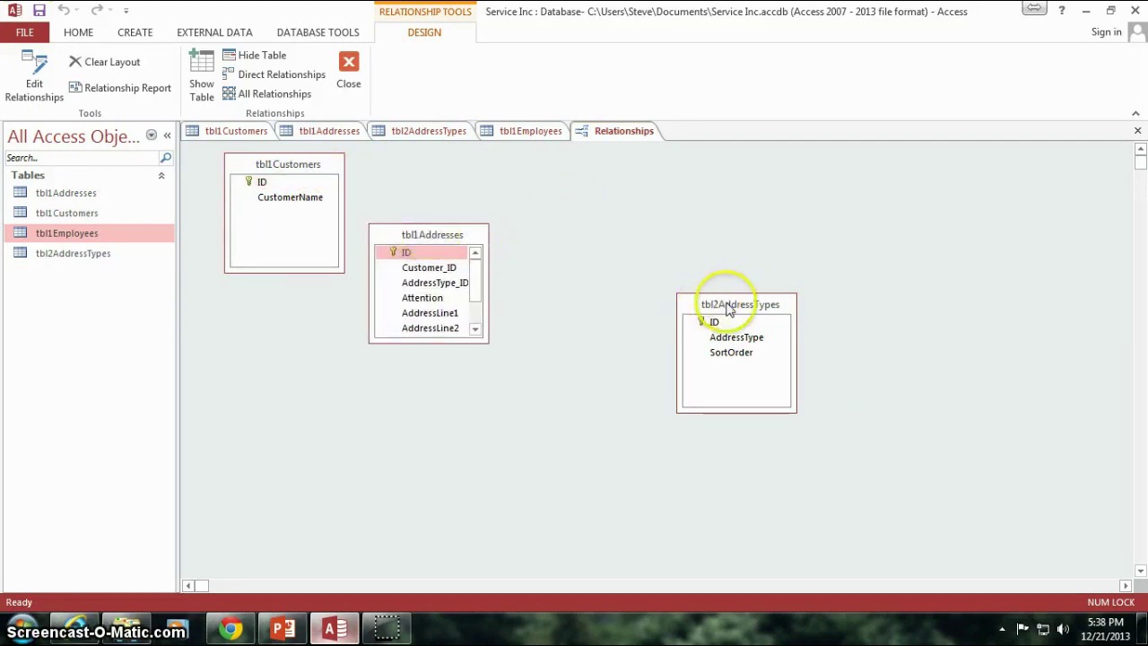
left_click_drag(728, 308, 565, 320)
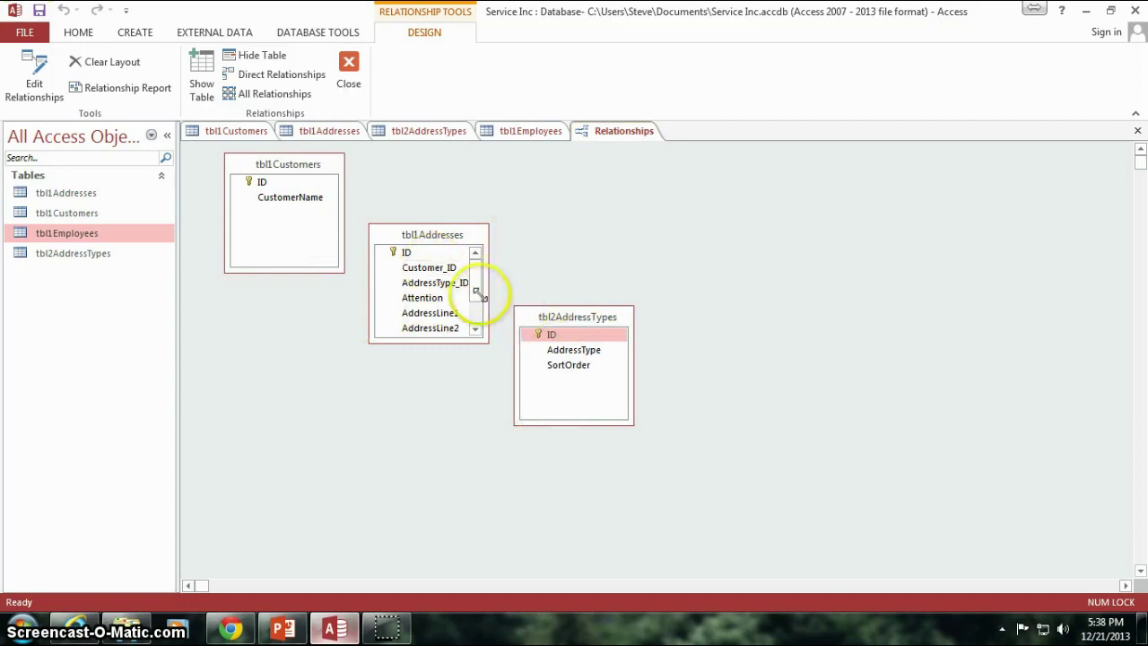
Step: Resize the three table boxes to fit their field lists, and move tbl2AddressTypes further down
left_click_drag(440, 343, 441, 395)
left_click_drag(571, 423, 569, 382)
left_click(314, 271)
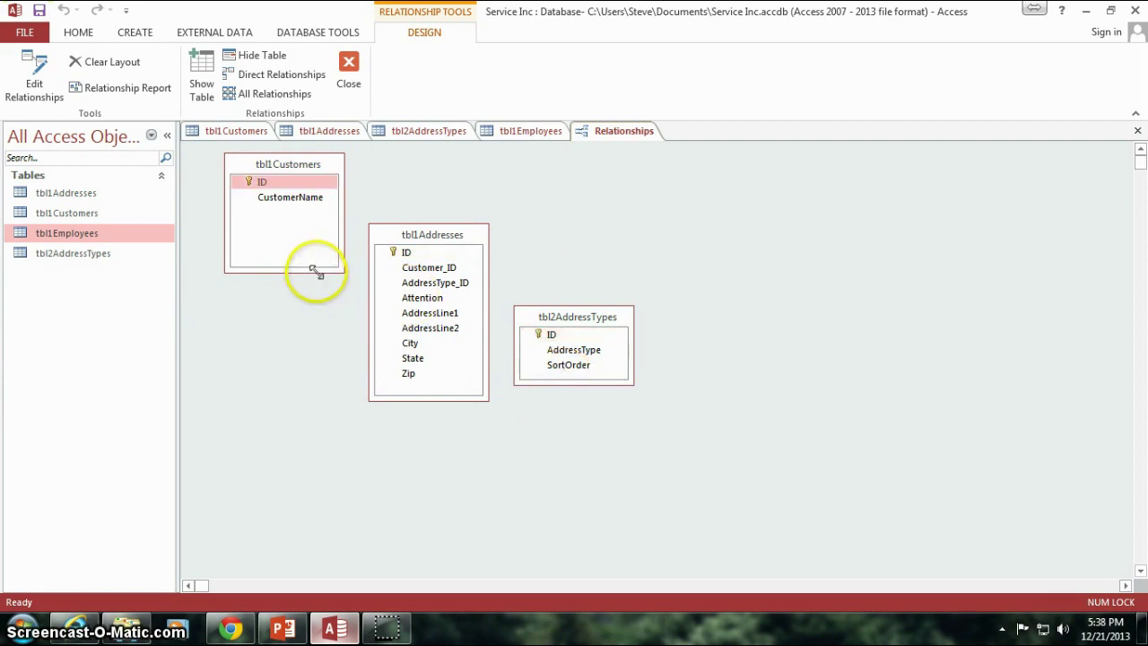
left_click_drag(299, 266, 298, 215)
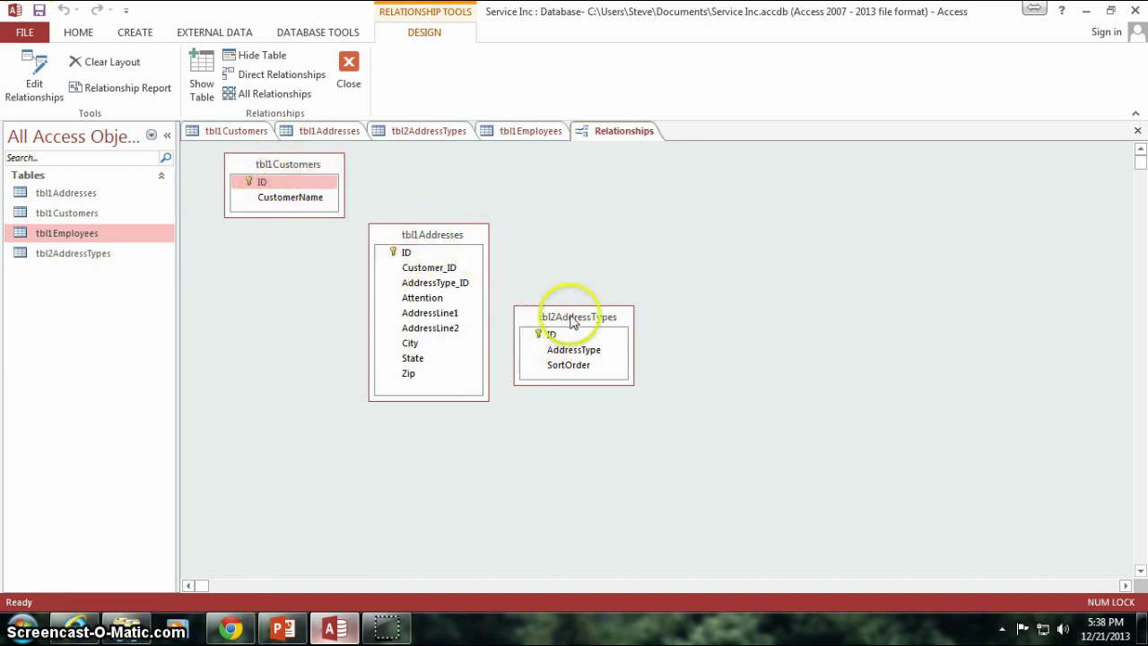
left_click_drag(569, 311, 570, 390)
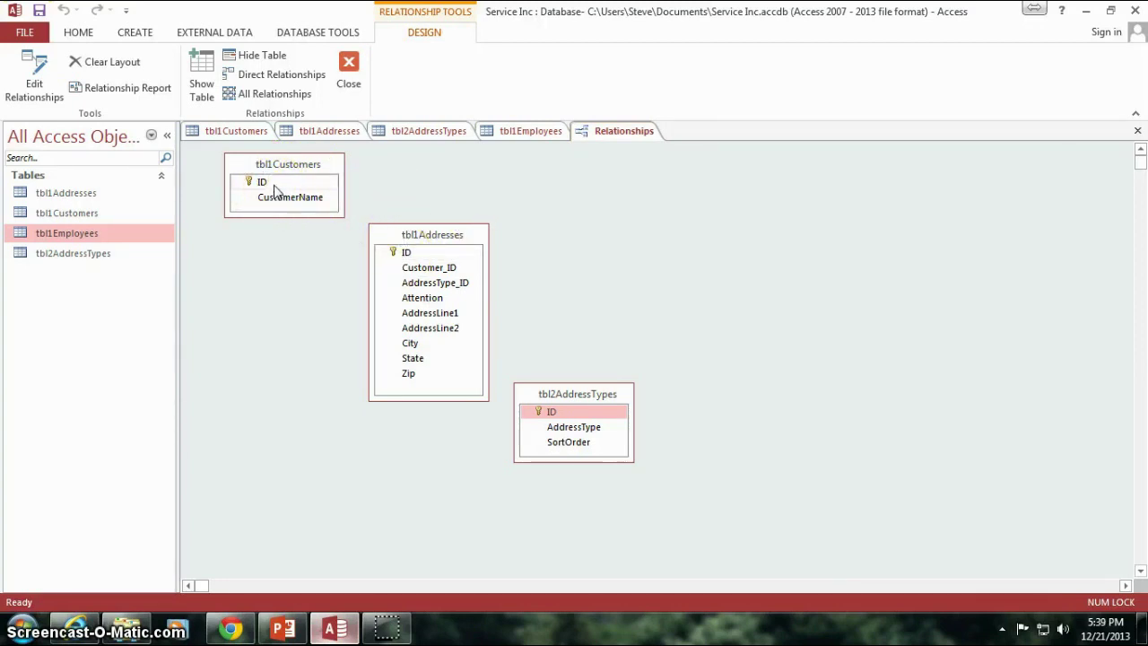
Step: Start a relationship between ID in tbl1Customers and Customer_ID in tbl1Addresses, keeping ID and Customer_ID as the matched fields
left_click_drag(277, 191, 427, 285)
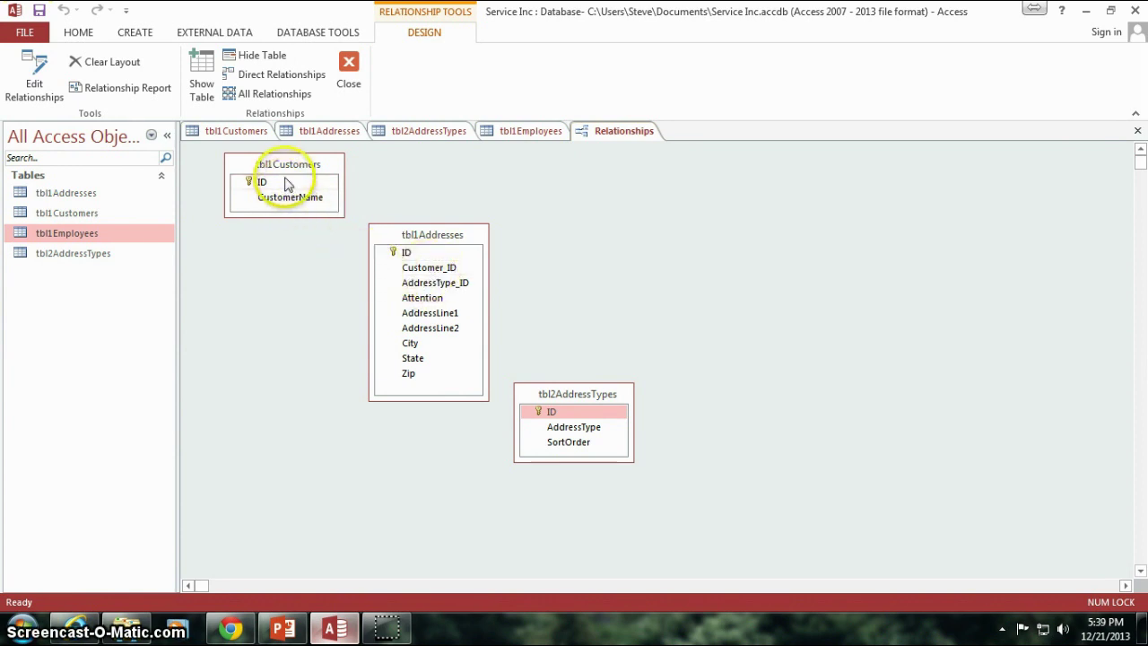
mouse_move(279, 186)
left_mouse_down()
mouse_move(389, 180)
mouse_move(269, 185)
mouse_move(358, 182)
mouse_move(289, 185)
mouse_move(383, 218)
mouse_move(410, 289)
mouse_move(410, 375)
mouse_move(405, 277)
mouse_move(405, 374)
mouse_move(569, 436)
mouse_move(456, 366)
mouse_move(387, 246)
mouse_move(284, 193)
left_mouse_up()
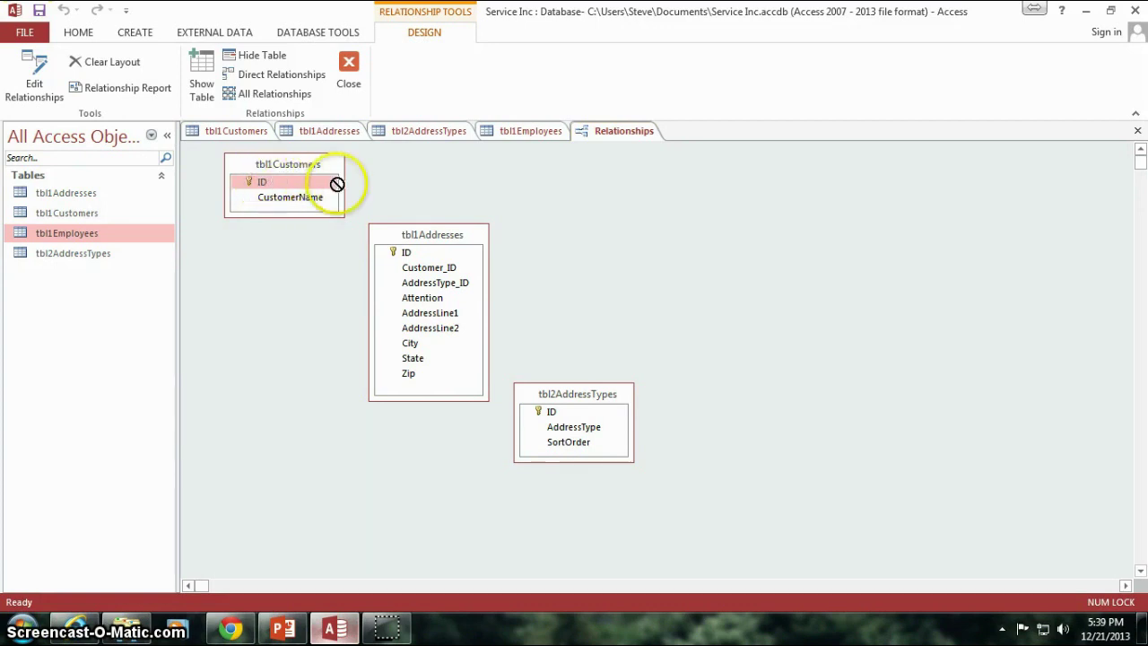
left_click_drag(337, 184, 417, 275)
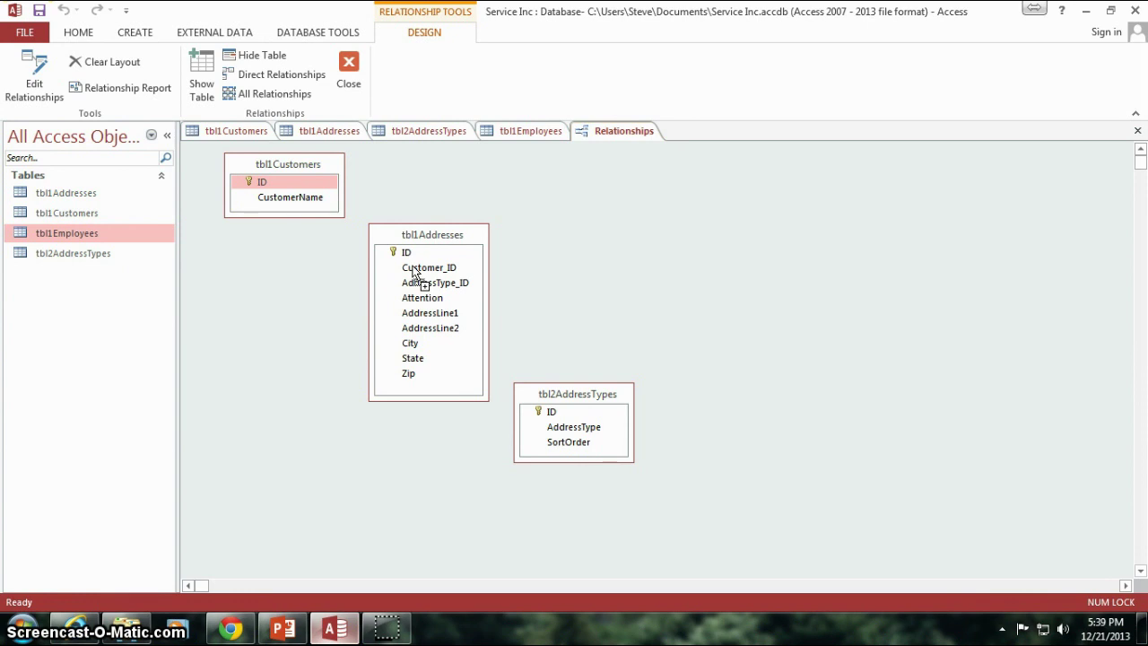
left_click_drag(413, 269, 411, 267)
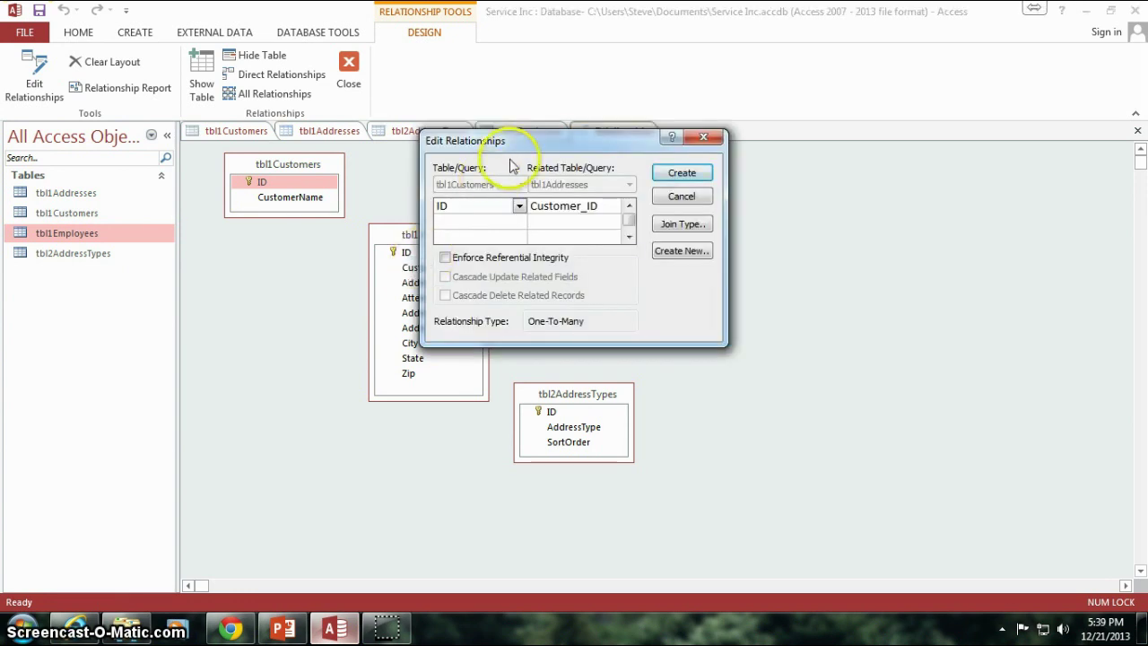
left_click_drag(538, 152, 538, 196)
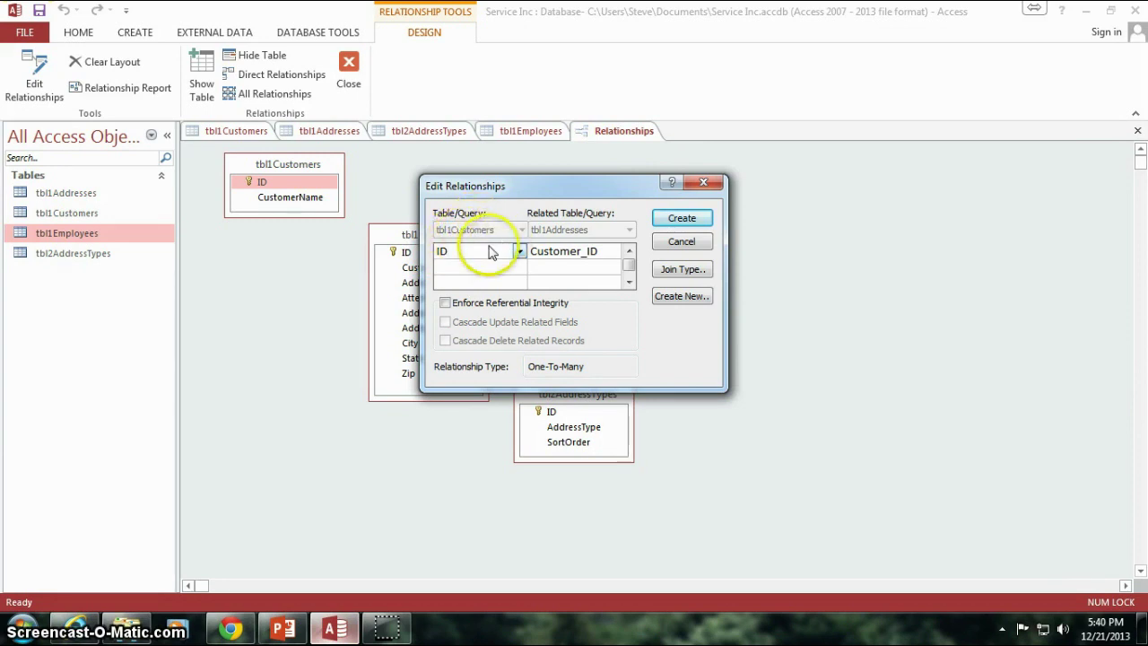
left_click(598, 252)
left_click_drag(598, 252, 582, 253)
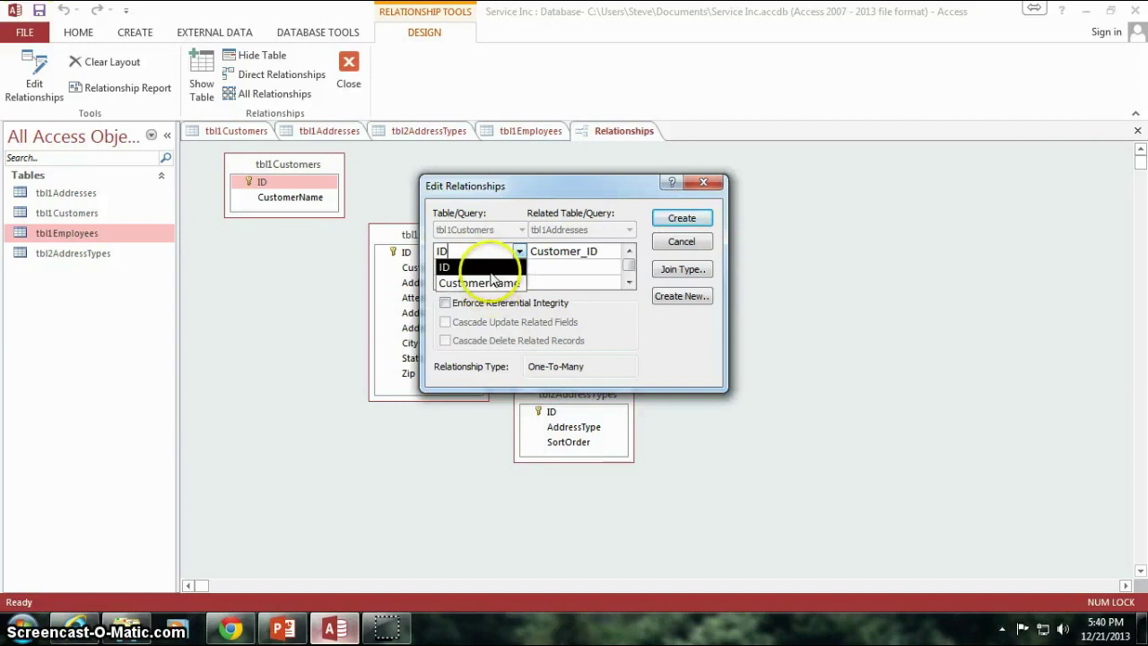
left_click(490, 271)
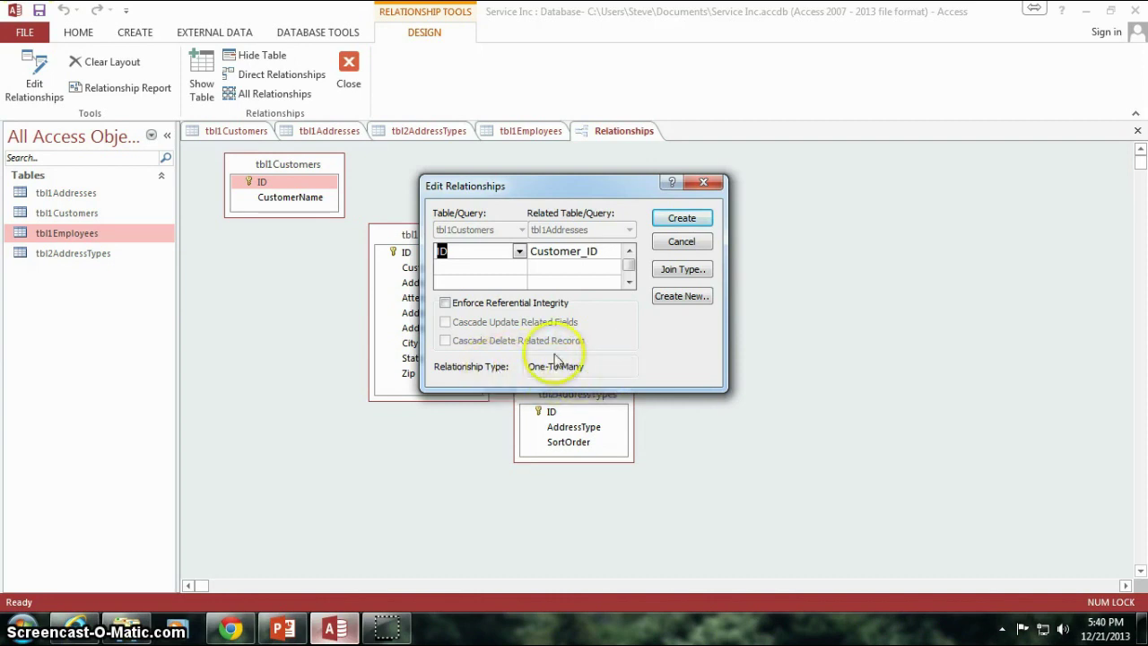
left_click(494, 255)
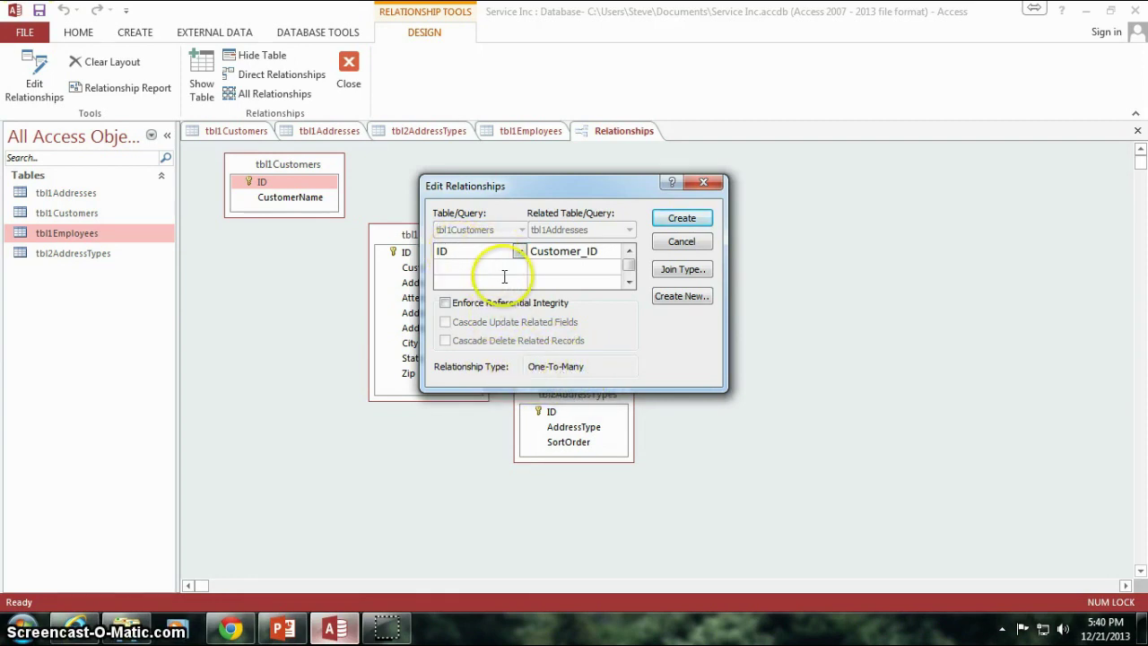
left_click(603, 252)
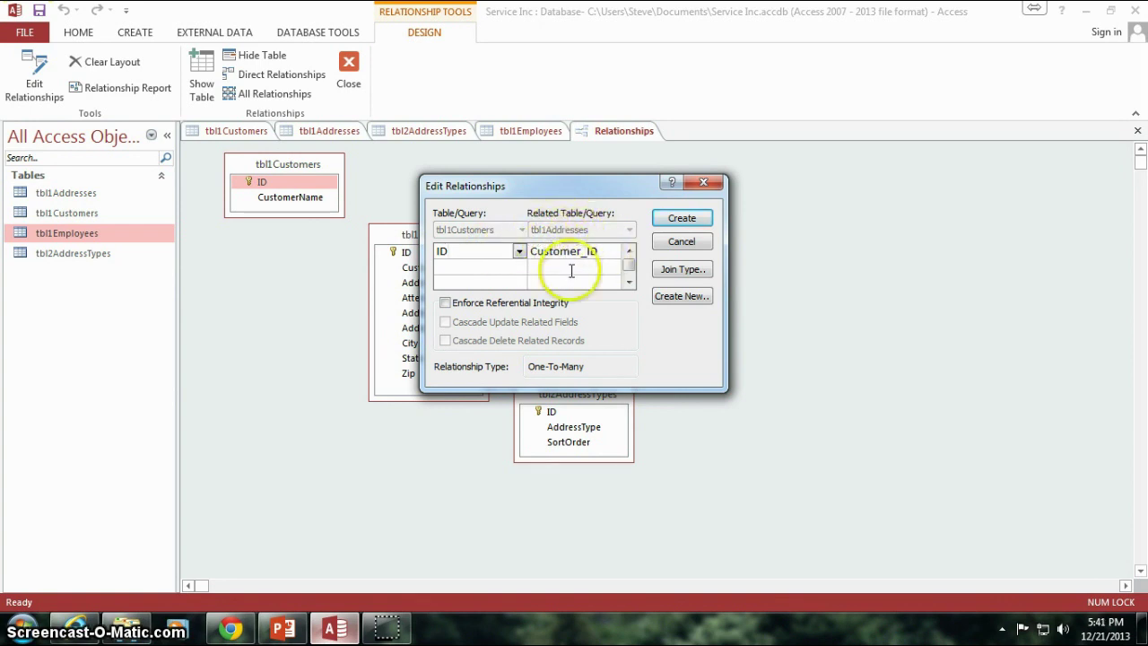
left_click(475, 255)
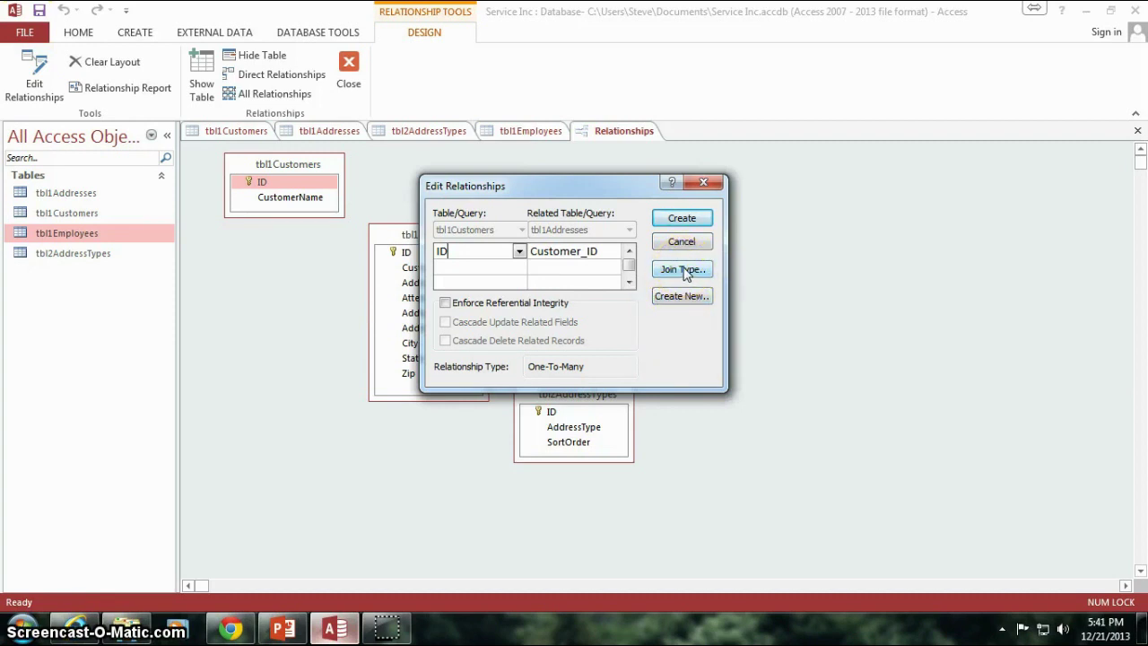
Step: Create the relationship with join option 2, including all records from tbl1Customers, and nudge tbl1Addresses slightly away from tbl1Customers
left_click(685, 271)
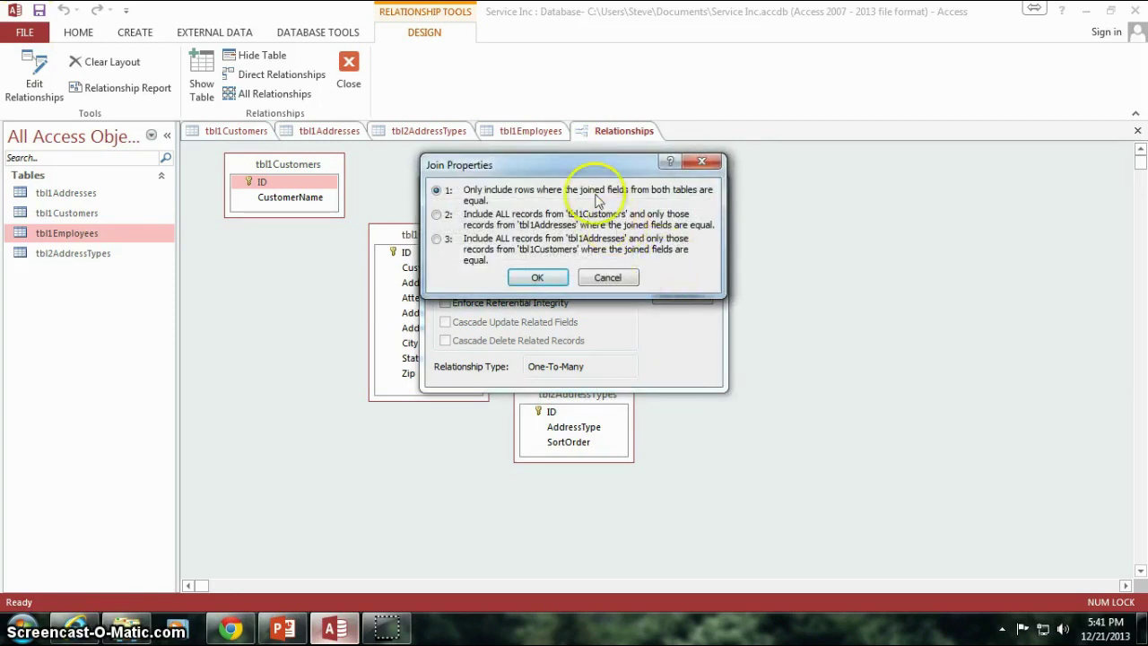
left_click_drag(597, 171, 600, 296)
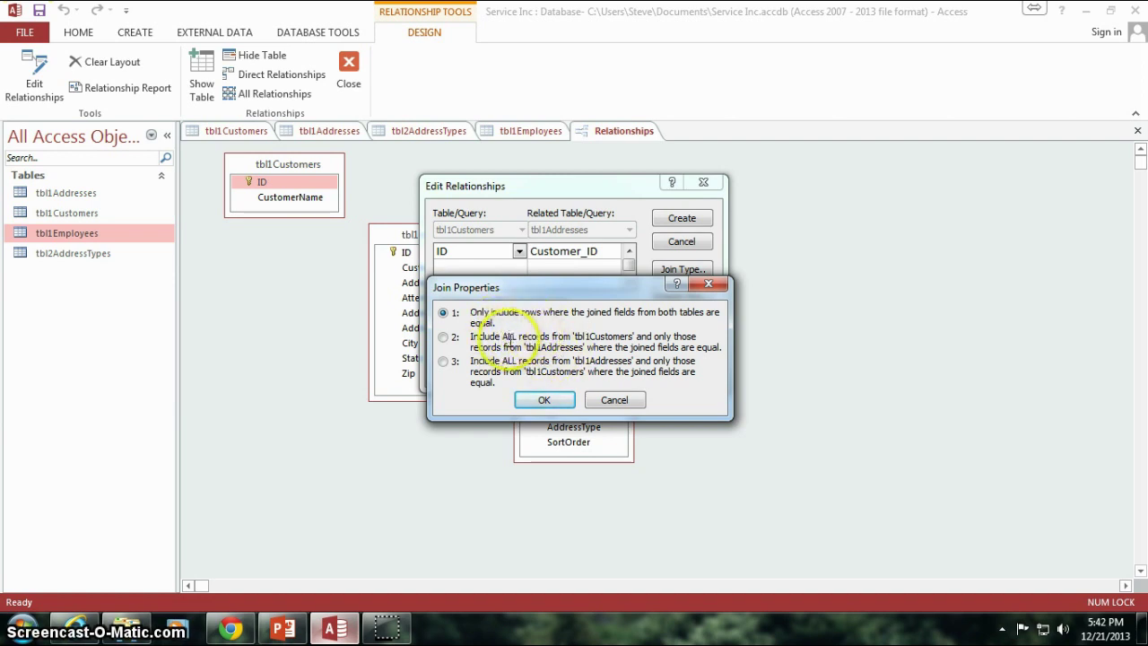
left_click(443, 339)
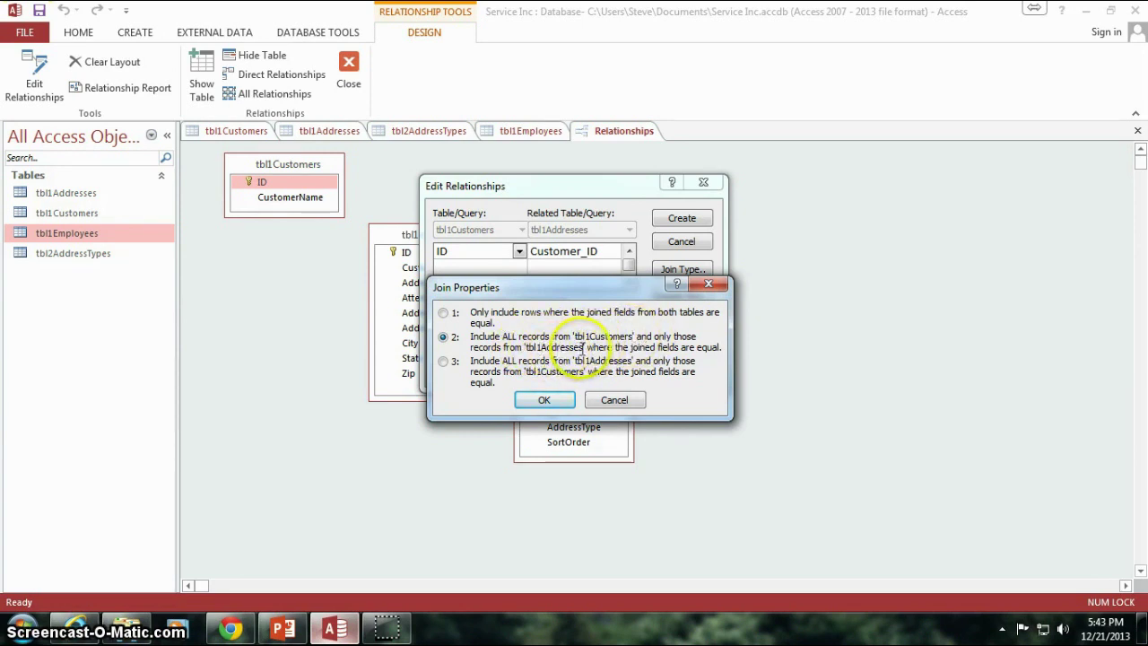
left_click(544, 400)
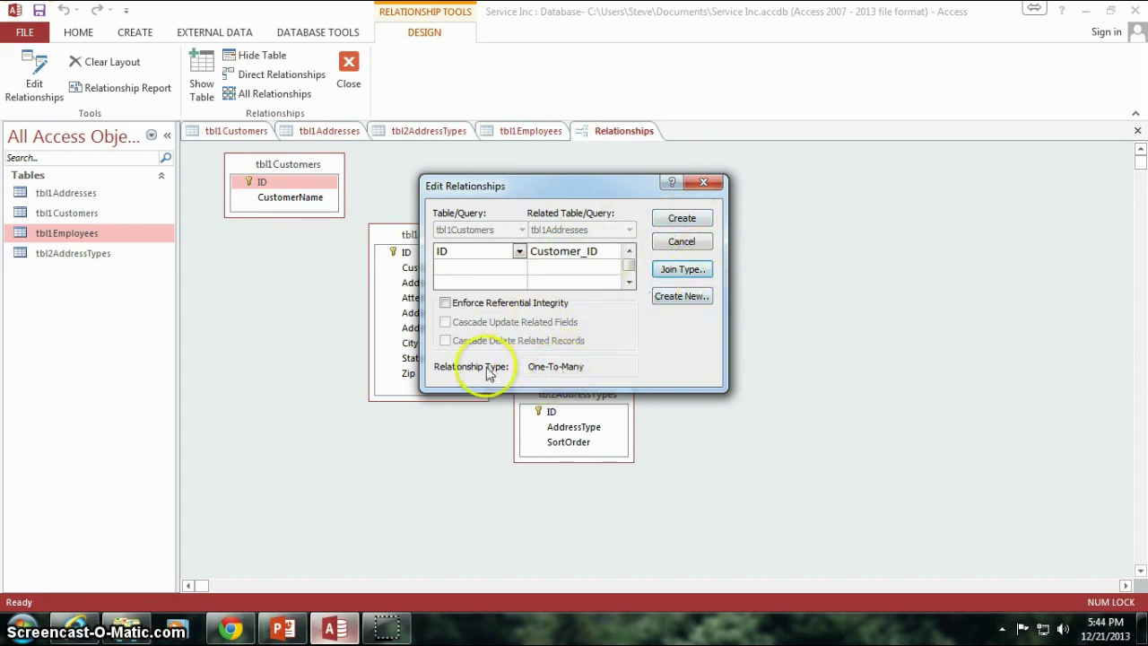
left_click(687, 225)
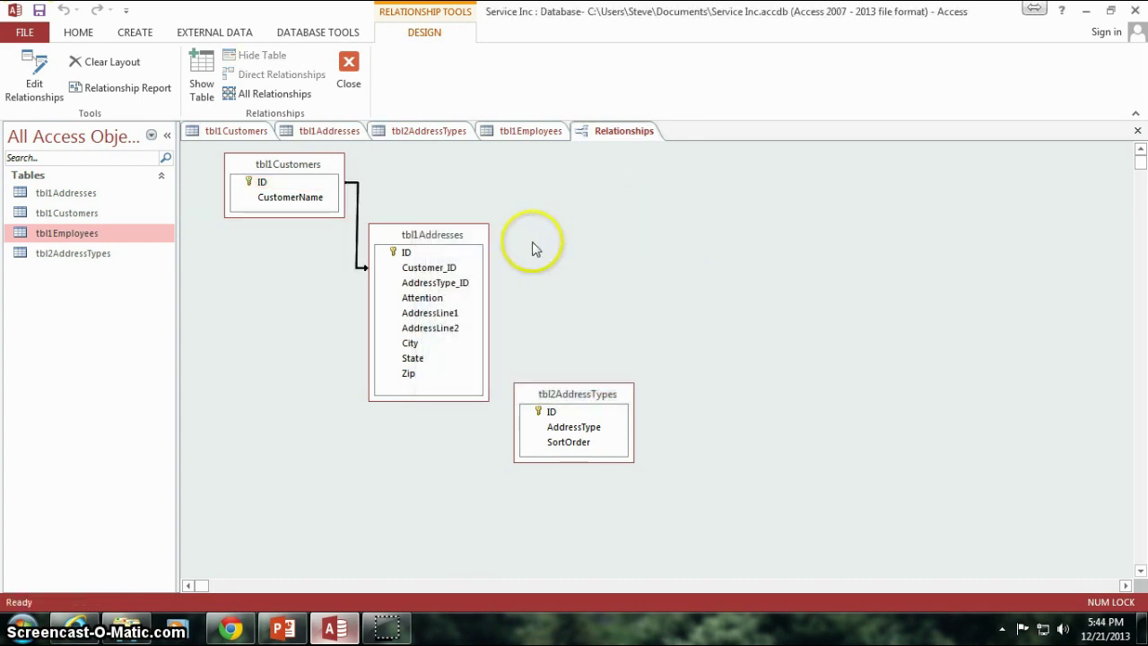
left_click_drag(443, 241, 448, 239)
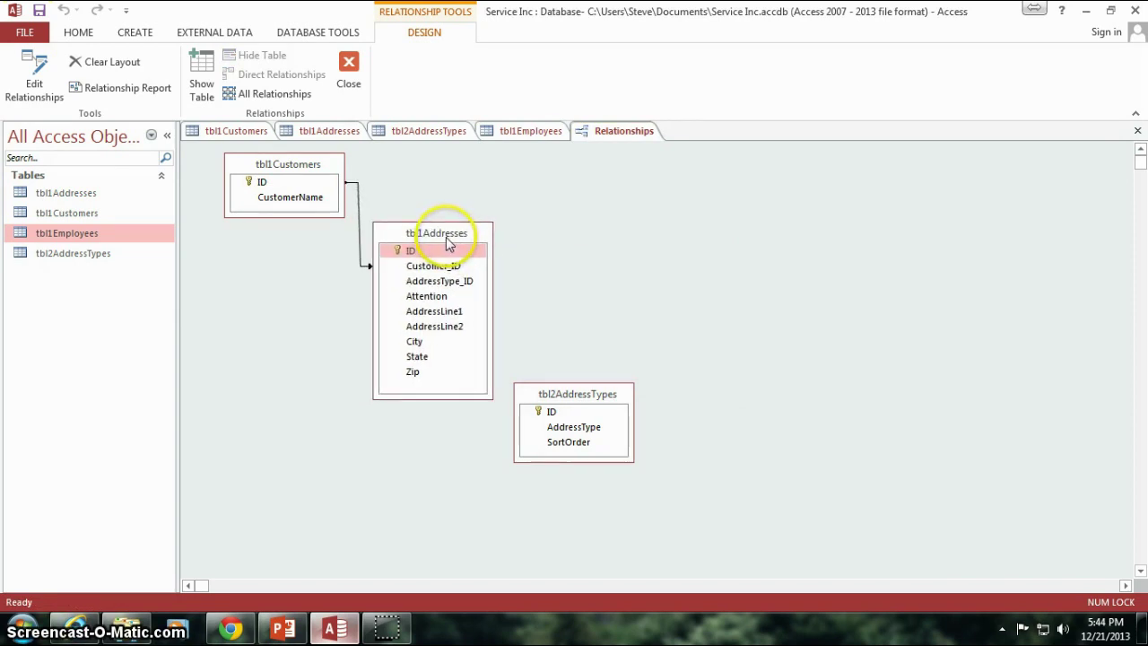
left_click(359, 199)
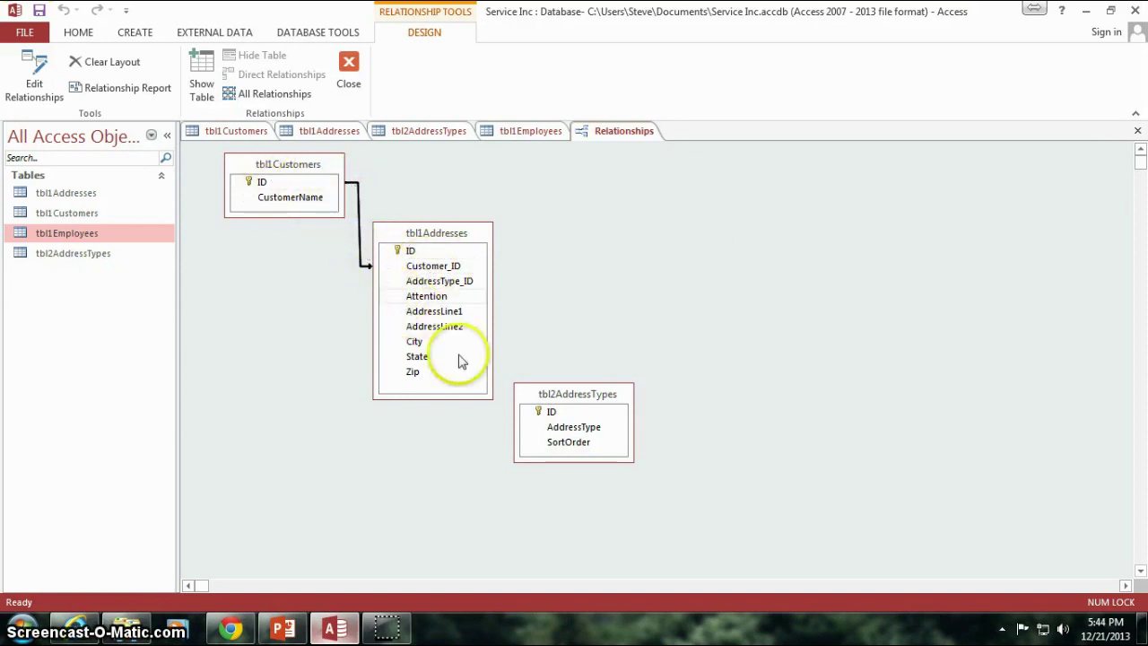
Step: Start a relationship between AddressType_ID in tbl1Addresses and ID in tbl2AddressTypes, and check the matched field pair
left_click(445, 283)
left_click_drag(445, 283, 554, 414)
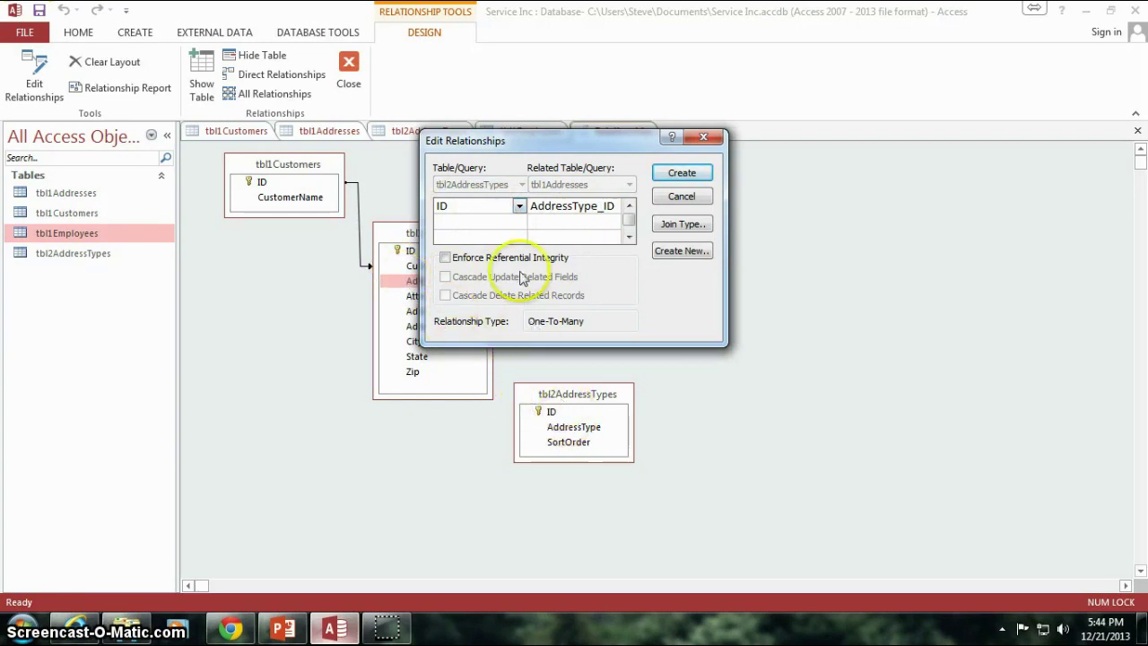
double_click(440, 205)
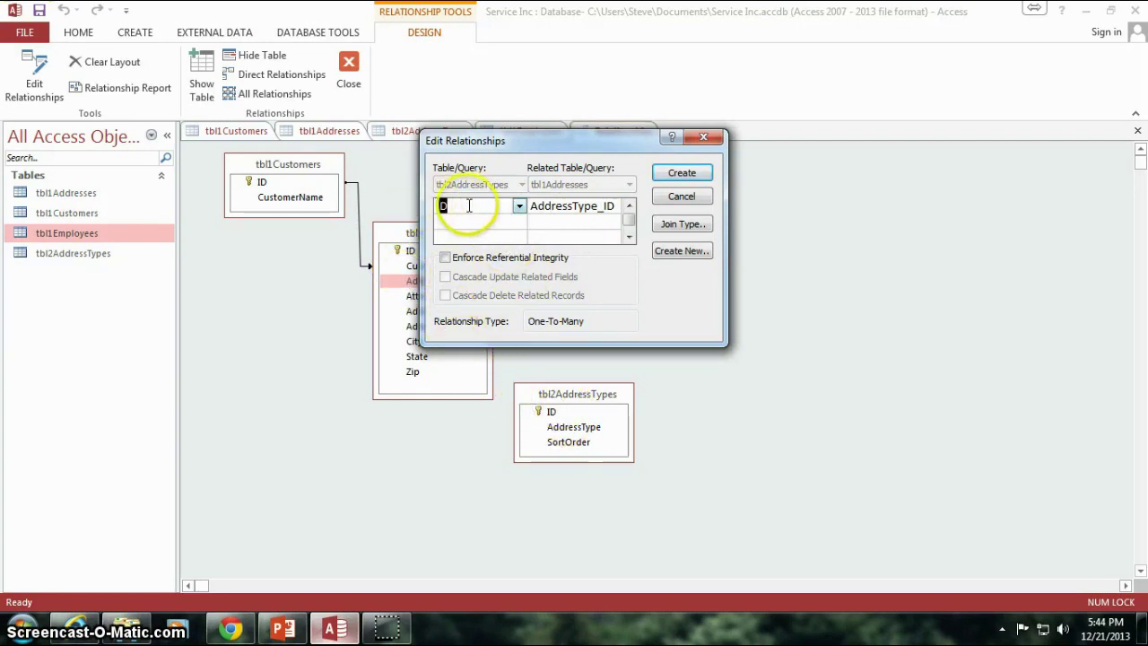
left_click(592, 205)
left_click(612, 205)
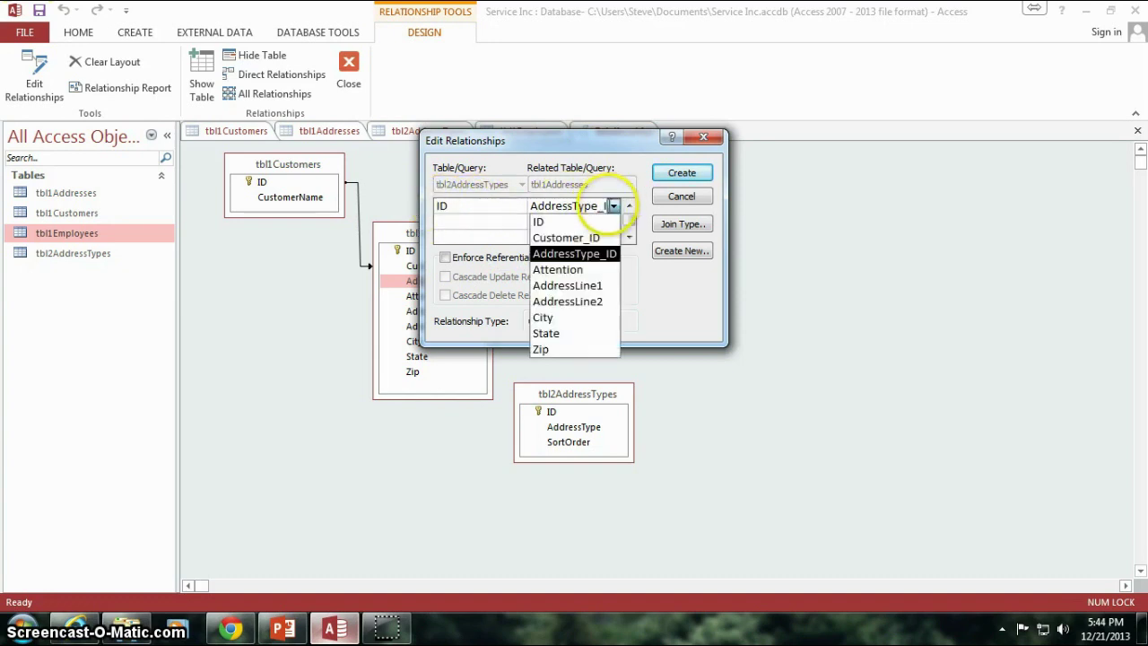
left_click(484, 222)
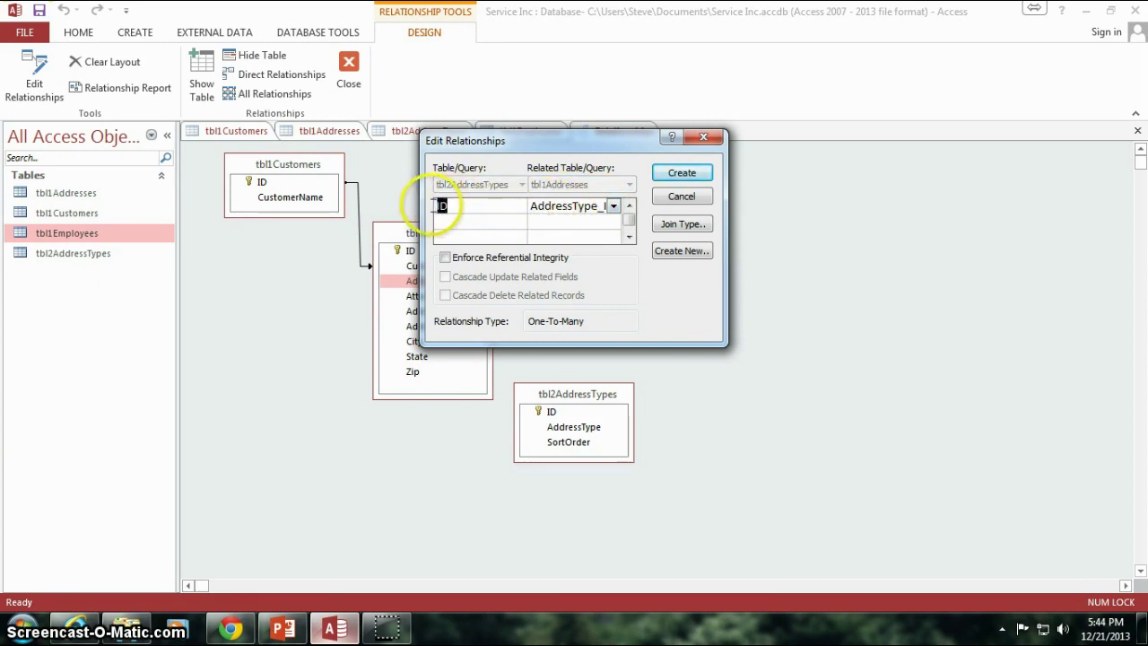
left_click(441, 206)
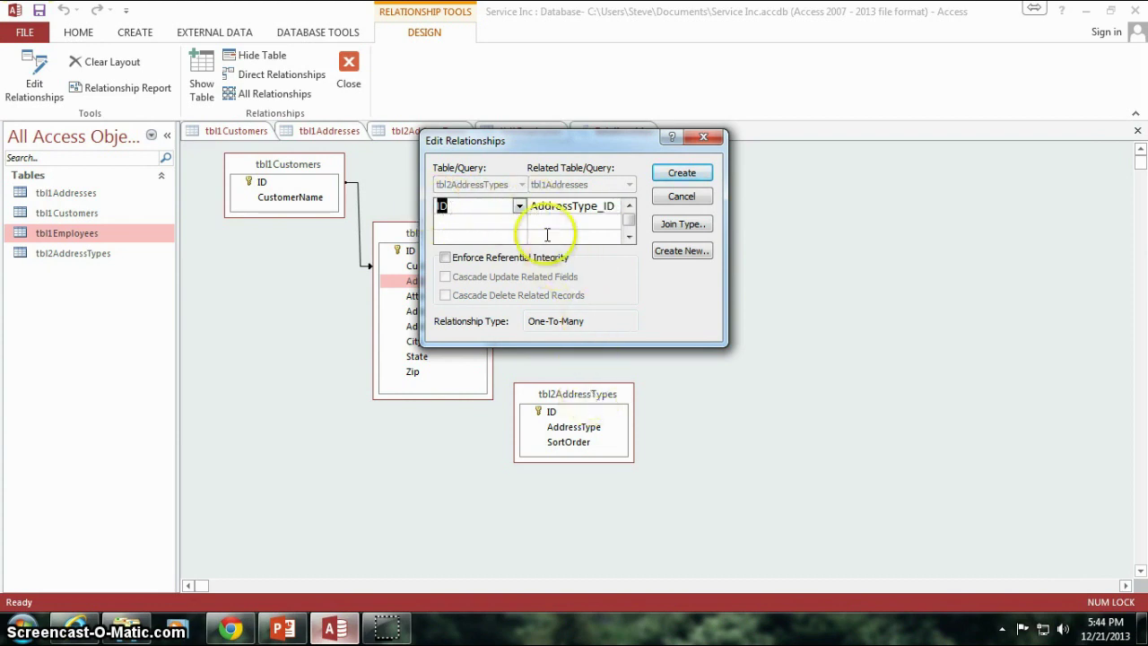
left_click_drag(533, 206, 597, 205)
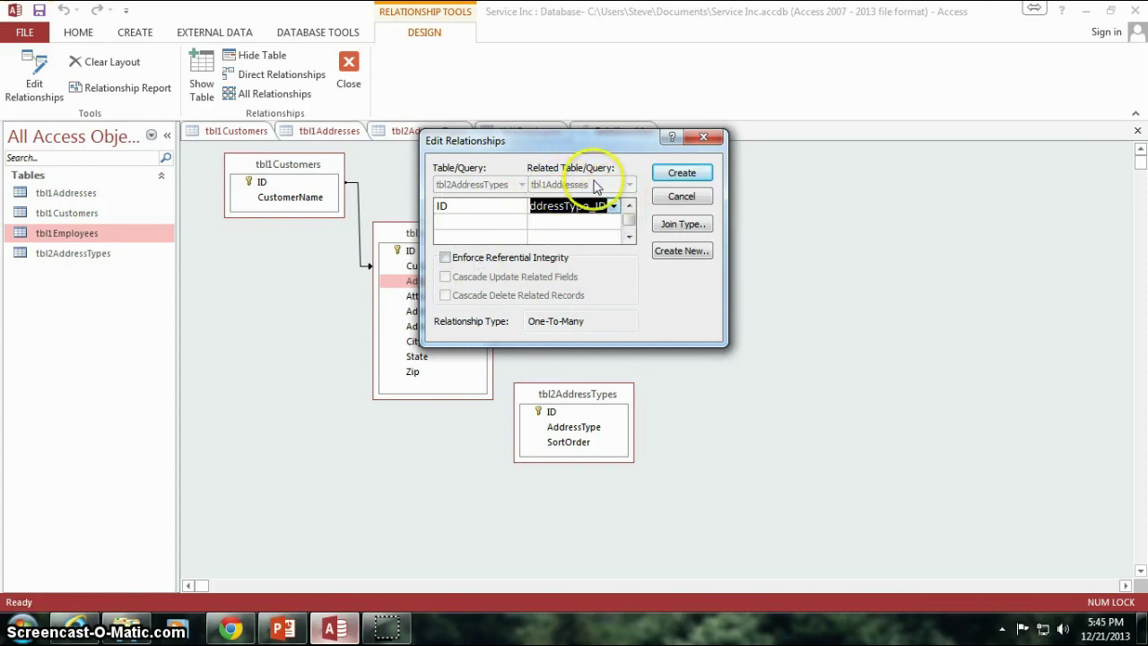
Step: Create the address type relationship with join option 1, only rows where both joined fields are equal, and nudge tbl2AddressTypes slightly
left_click(681, 224)
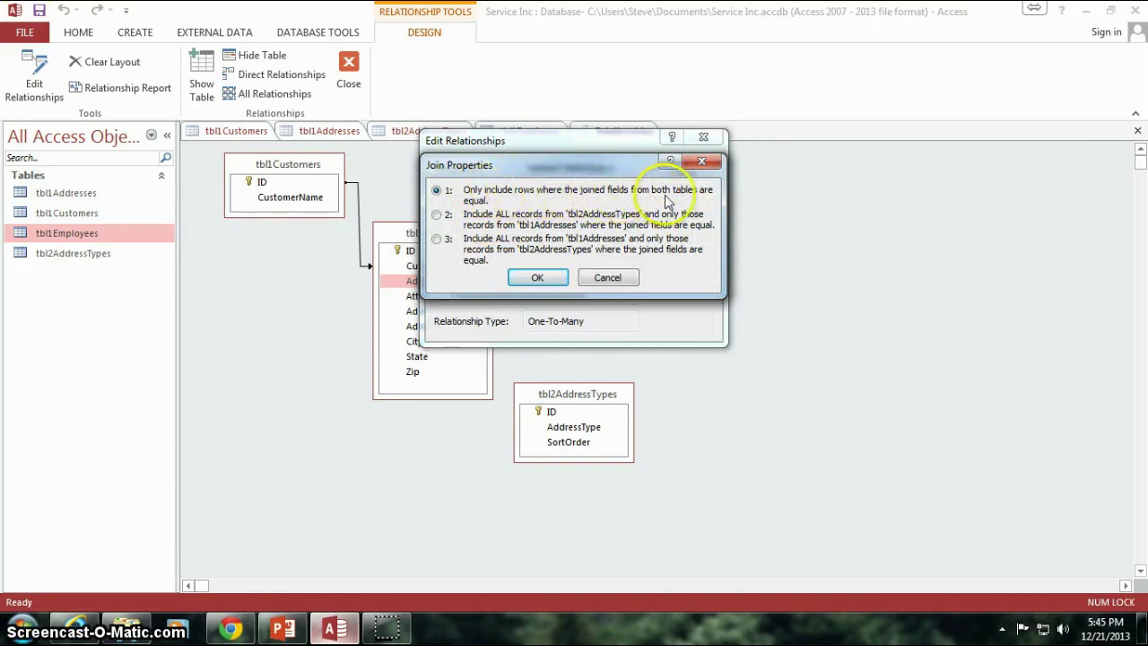
left_click(538, 279)
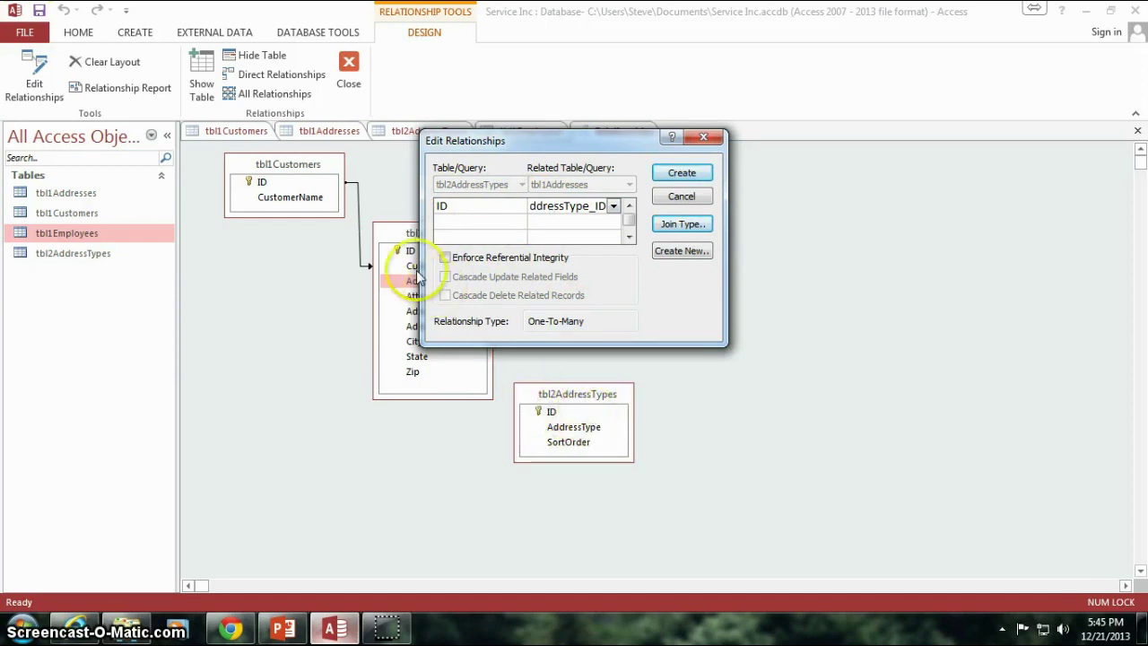
left_click(681, 173)
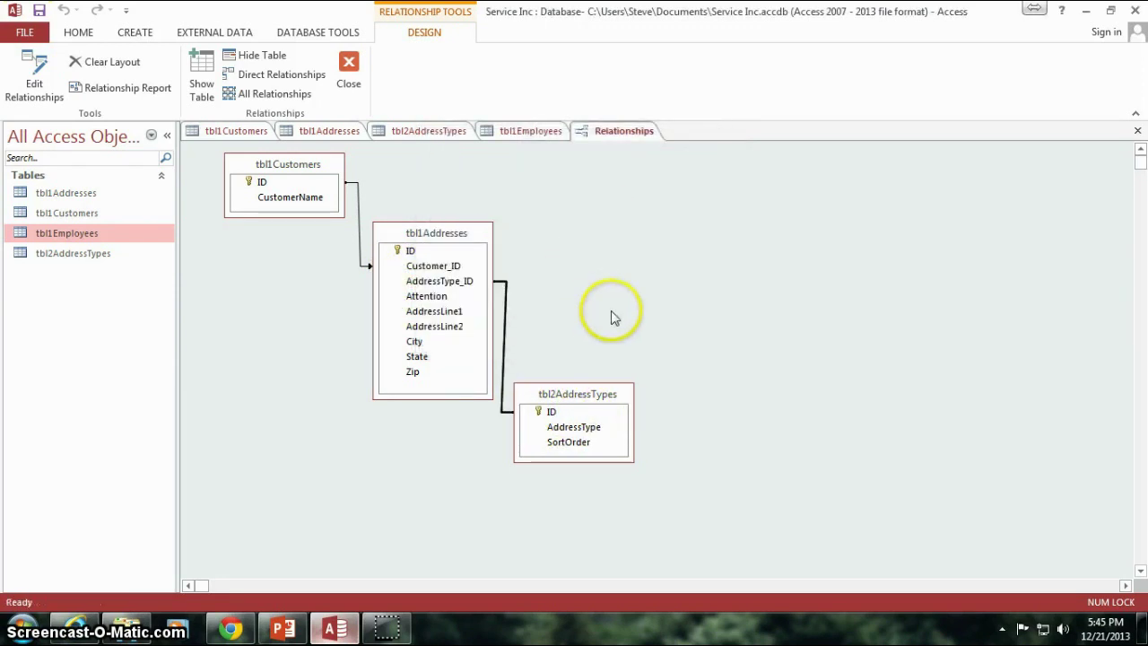
mouse_move(584, 393)
left_mouse_down()
mouse_move(579, 382)
mouse_move(580, 401)
left_mouse_up()
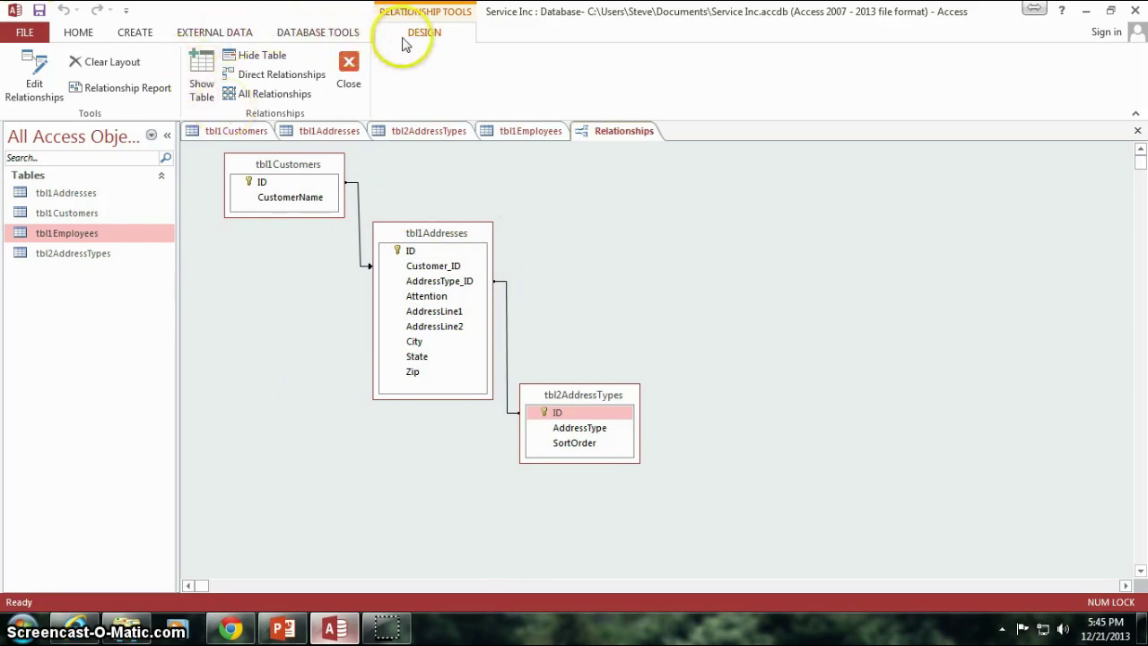
left_click(319, 33)
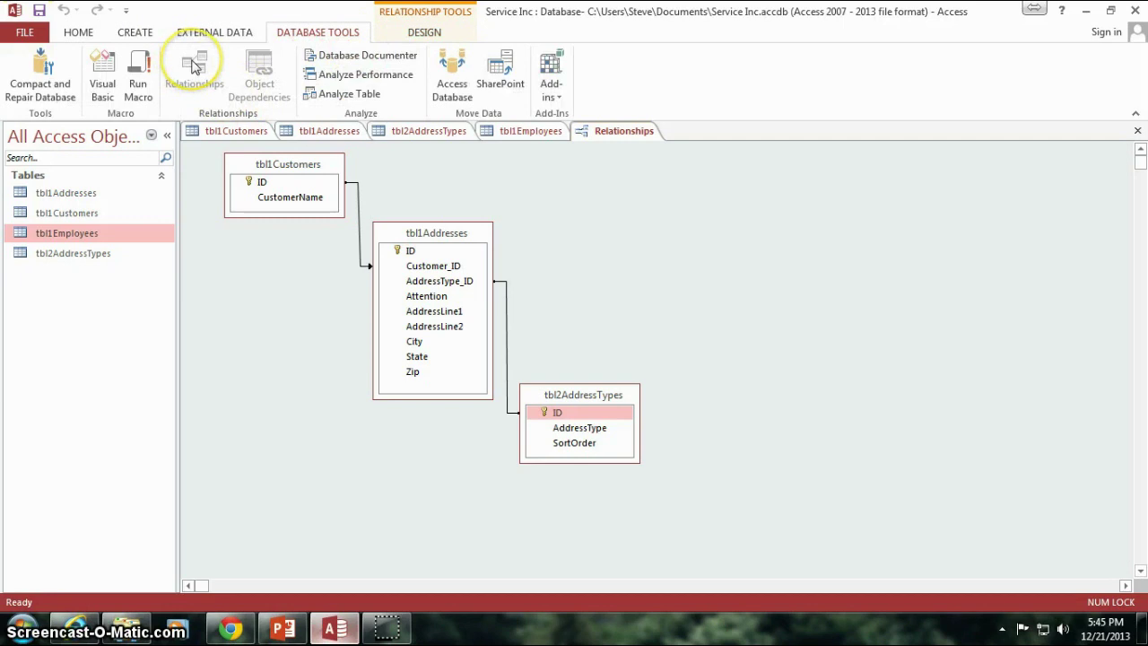